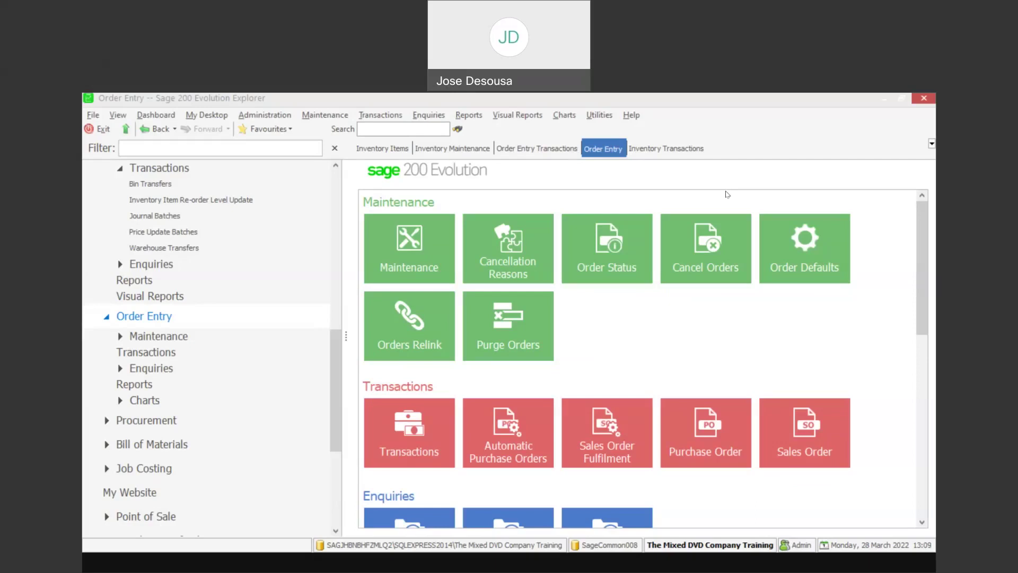
Start a new purchase order for the supplier The Spice Shoppe.
click(720, 427)
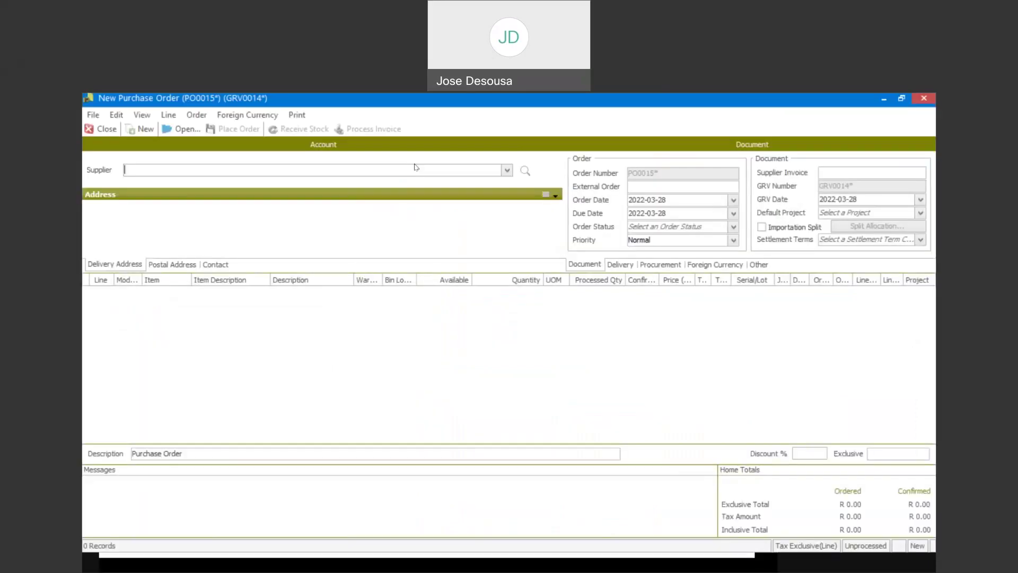
click(508, 170)
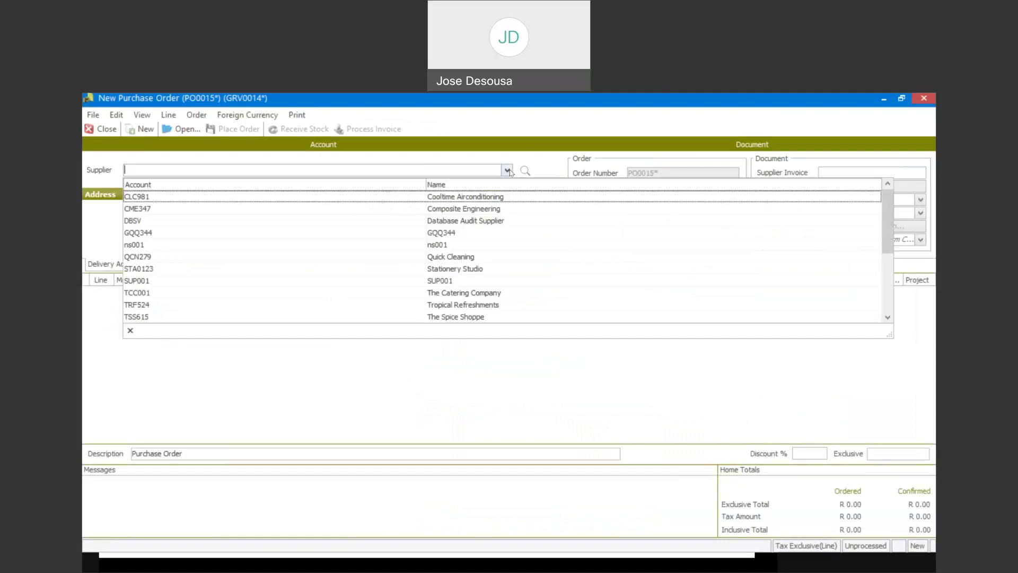
click(466, 317)
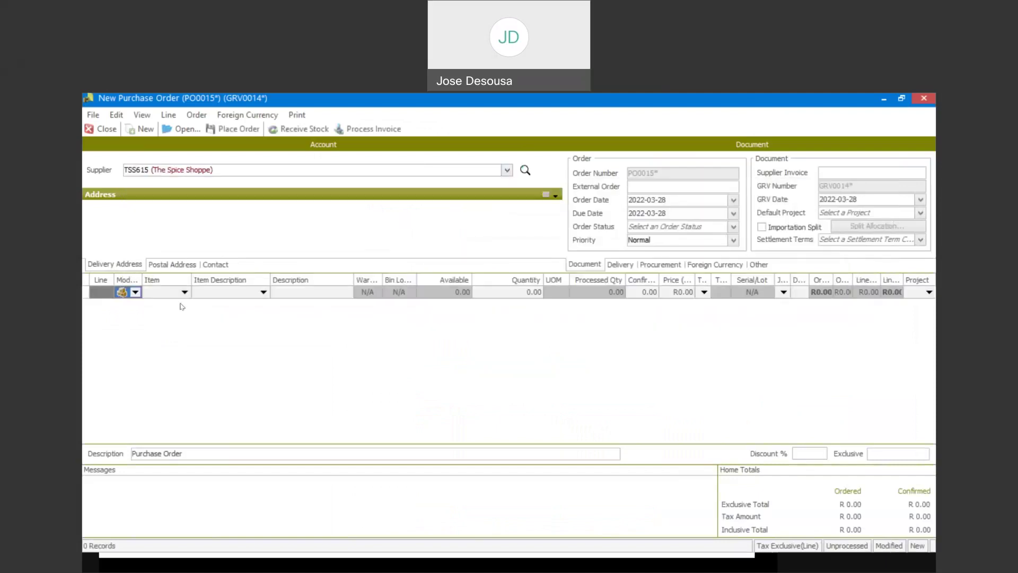
Add an order line for item APRD250, Dried Apple Rings 250g, with a quantity of 50.
click(163, 292)
text(APRD250)
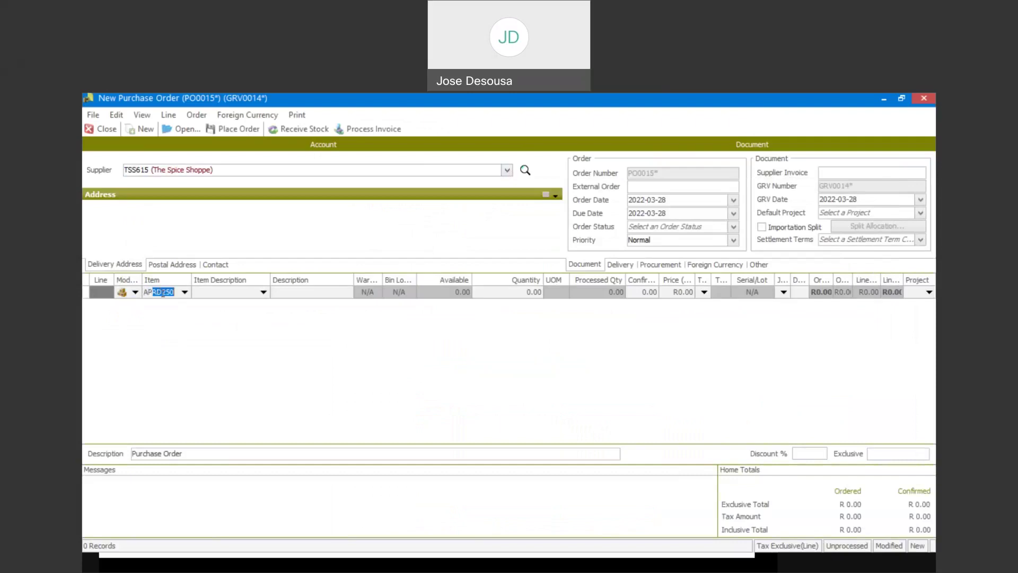
key(Tab)
key(Tab)
key(Tab)
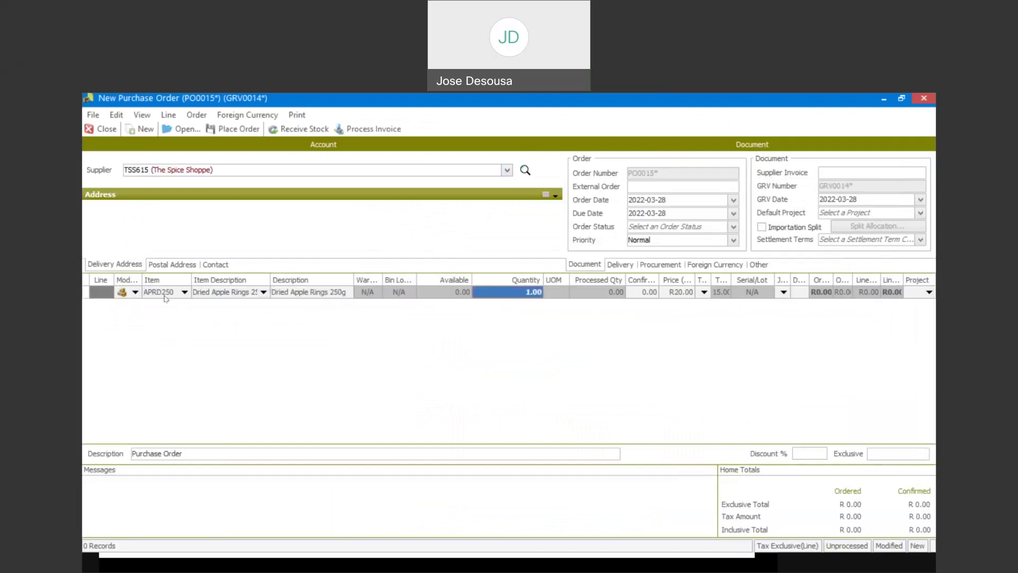
text(50)
key(Tab)
key(Tab)
key(Tab)
key(Tab)
key(Tab)
key(Tab)
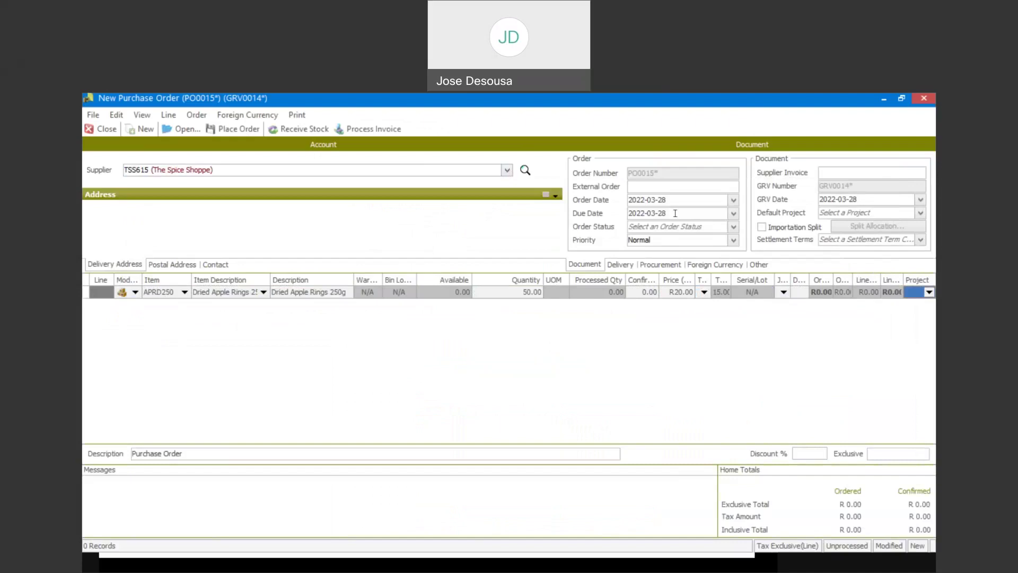
Set the order date, due date and GRV date to 2022-03-01.
click(733, 199)
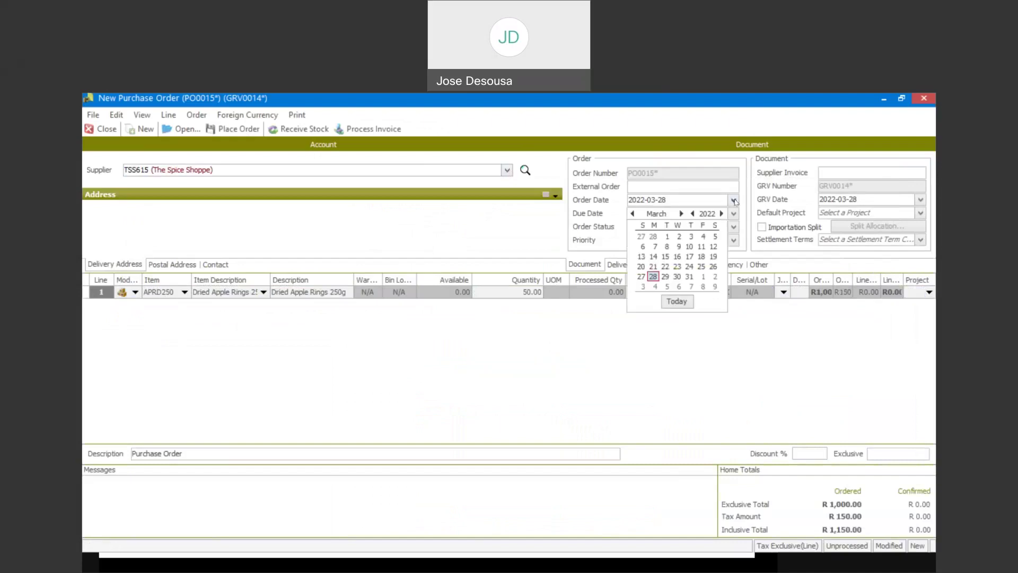
click(667, 236)
click(733, 212)
click(667, 249)
click(921, 199)
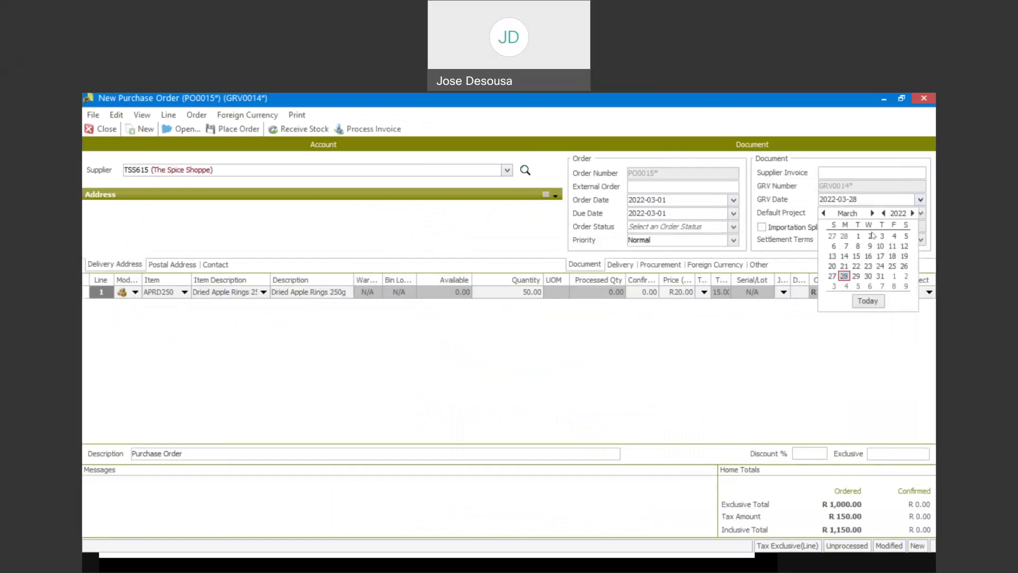
click(858, 236)
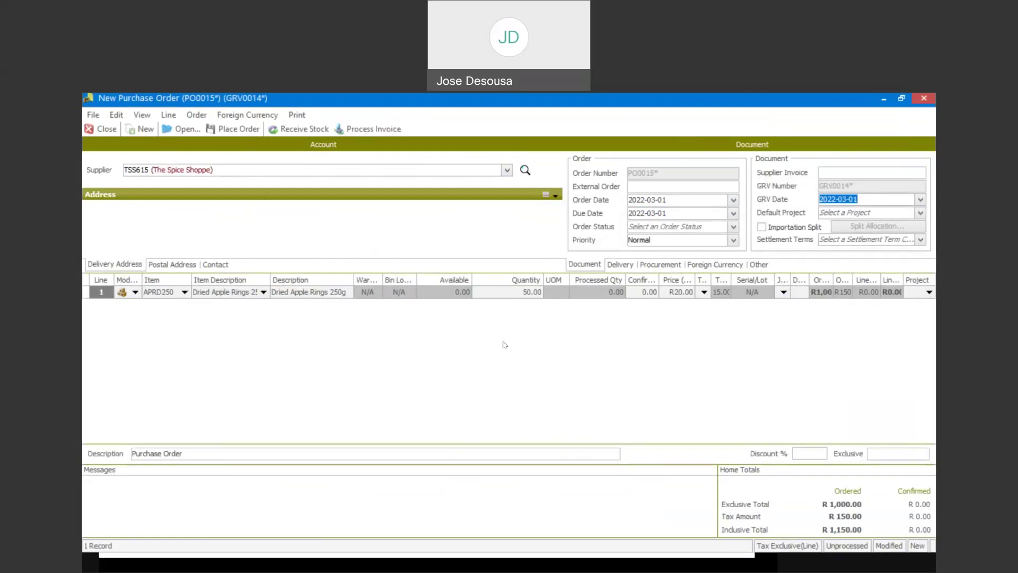
Place the order with its Purchase Order document printed to preview, and close both the preview and the order.
click(239, 128)
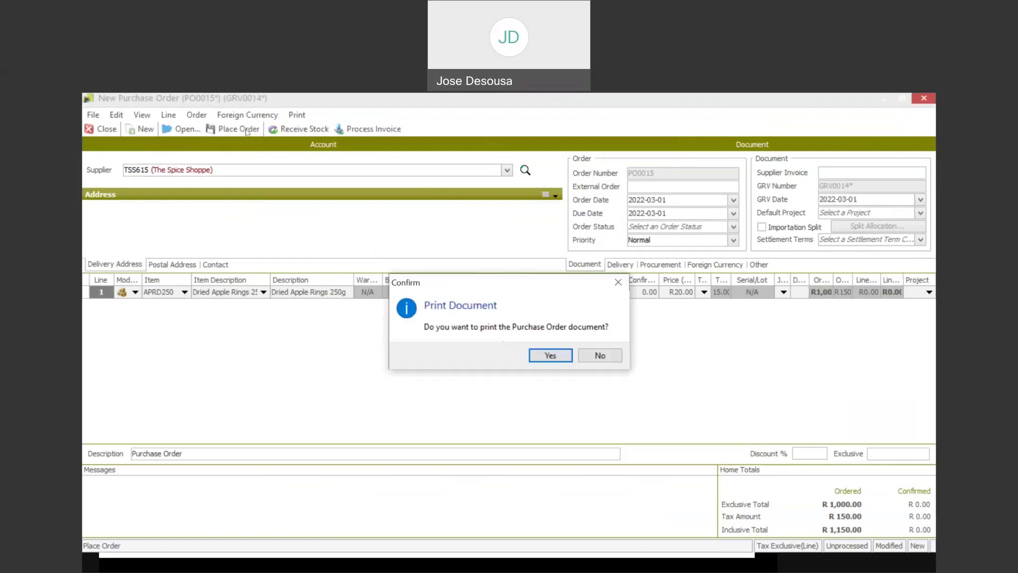
click(550, 353)
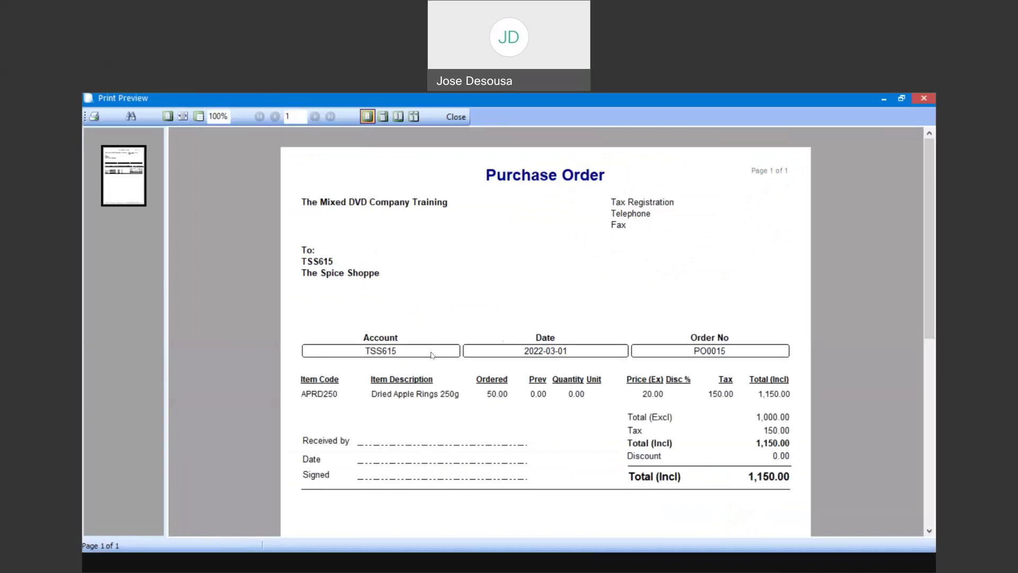
click(456, 116)
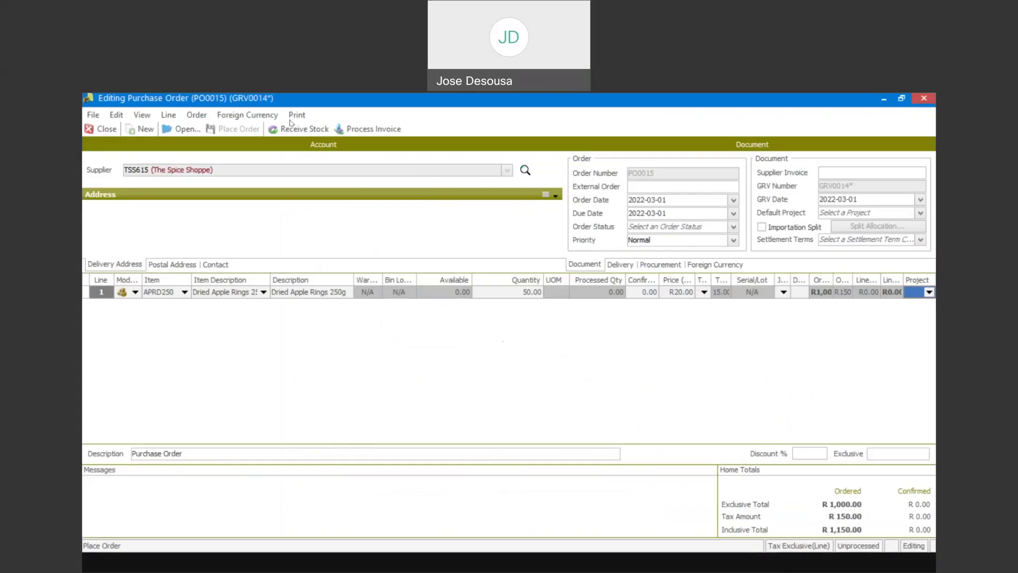
click(108, 135)
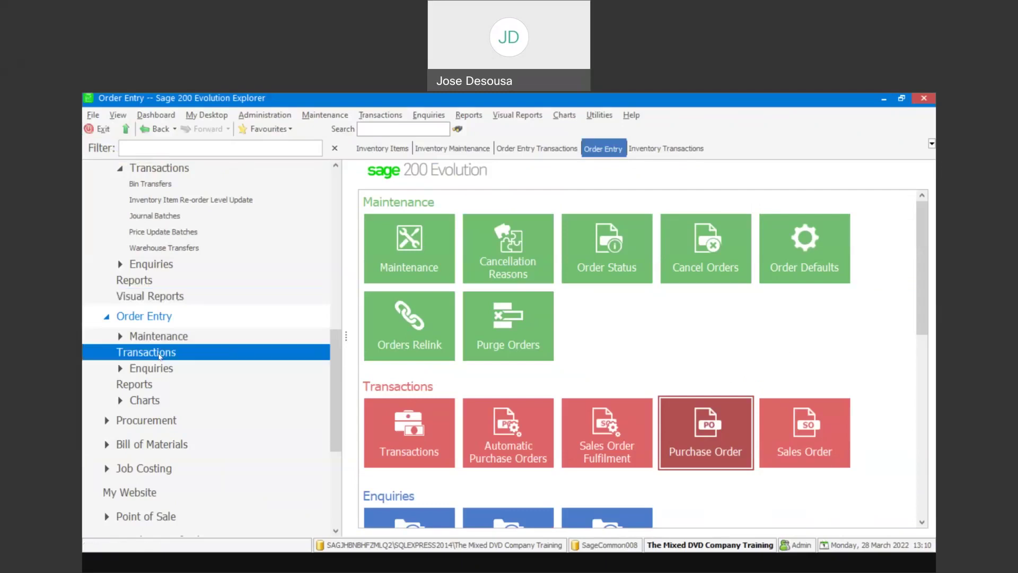
Search Purchase Order Maintenance for unprocessed supplier orders and open the Spice Shoppe purchase order for editing.
click(699, 422)
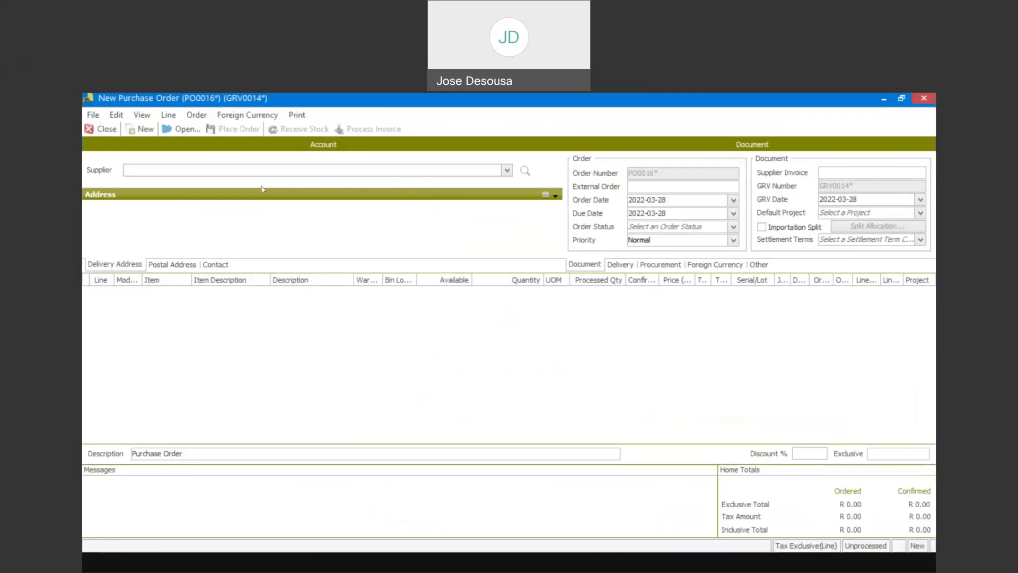
click(187, 132)
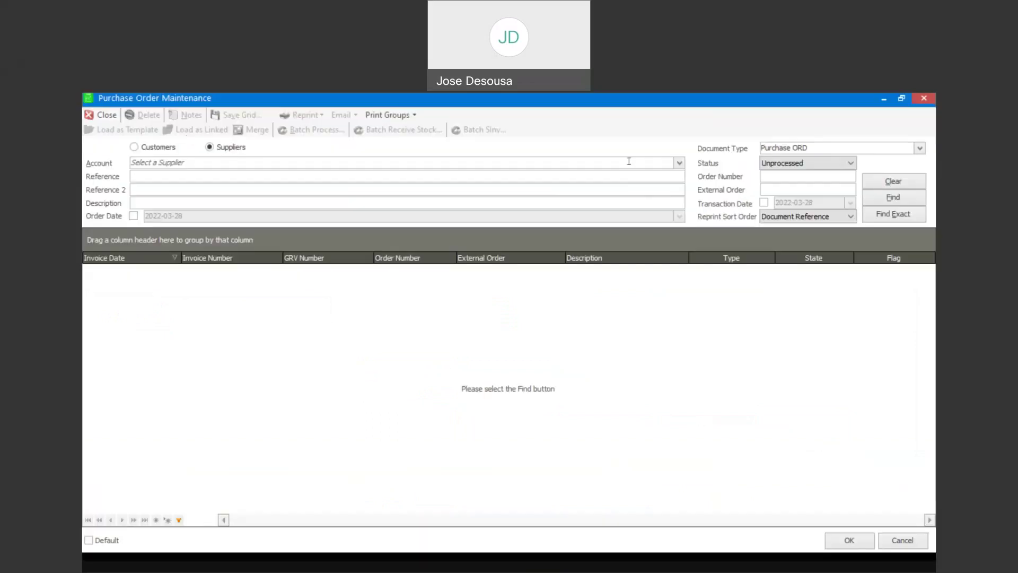
click(906, 198)
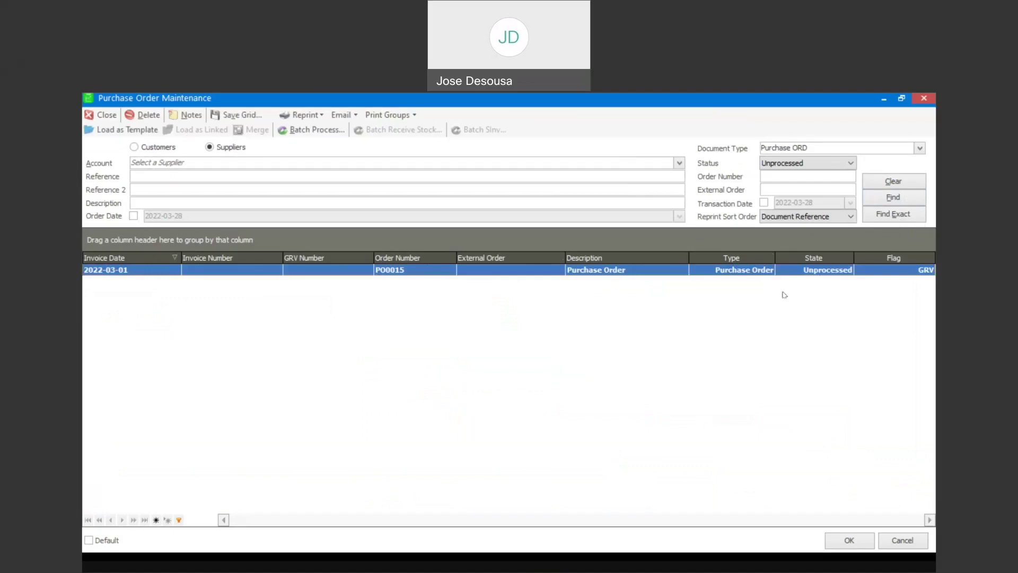
double_click(721, 272)
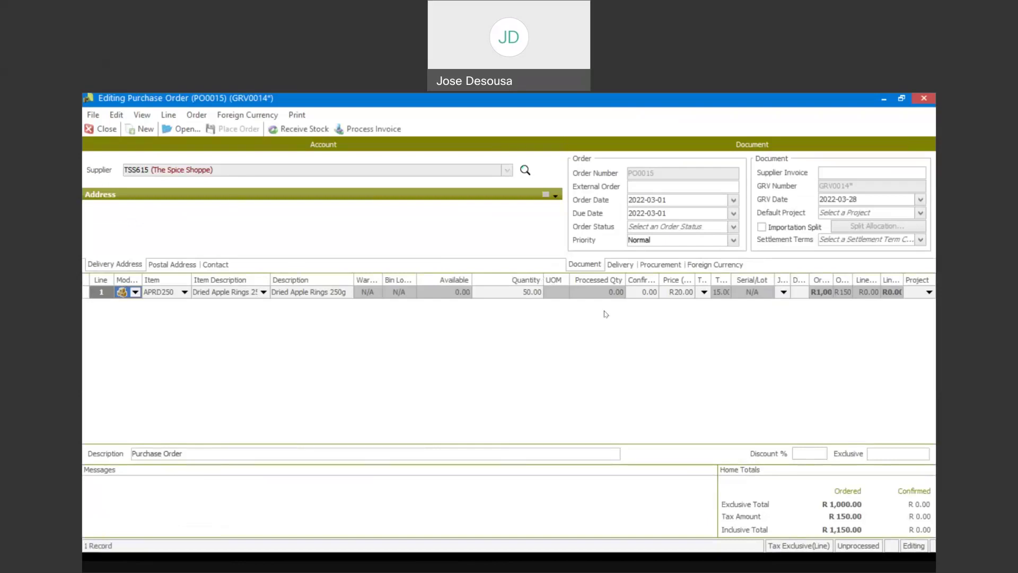
Widen the Confirm Qty column, enter 27 for the Dried Apple Rings line and set the GRV date to 2022-03-02.
double_click(659, 280)
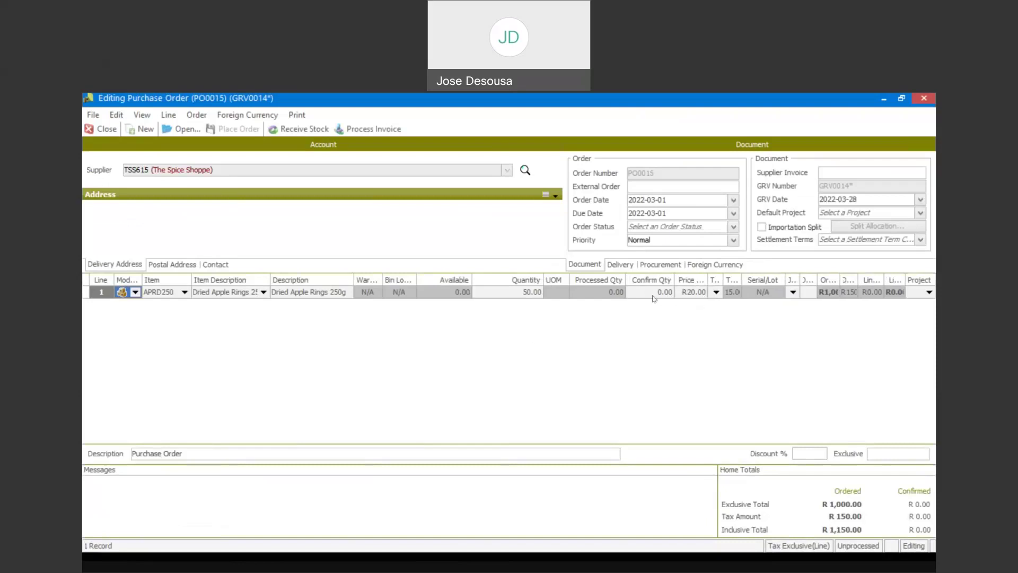
click(651, 292)
text(27)
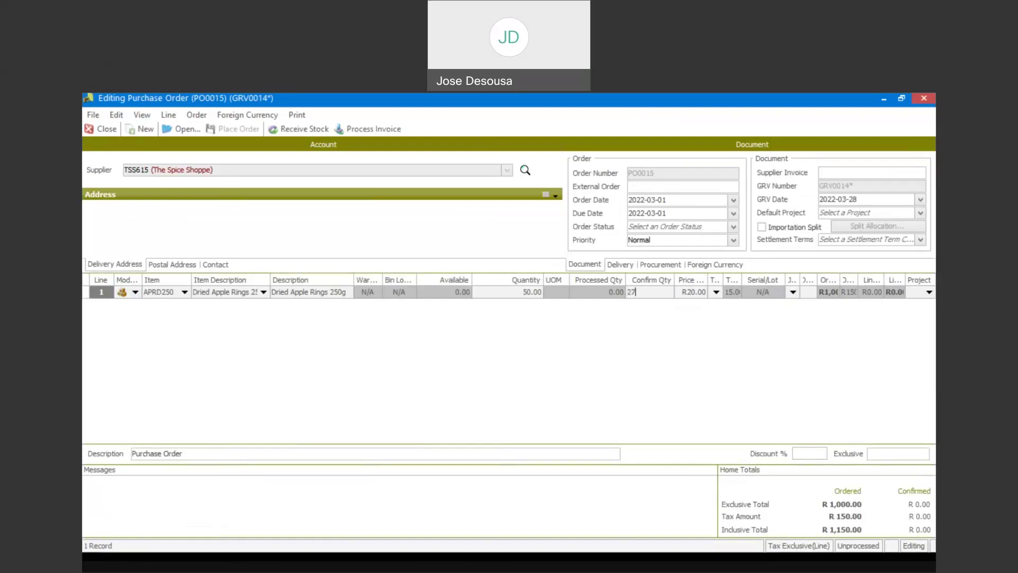
click(920, 199)
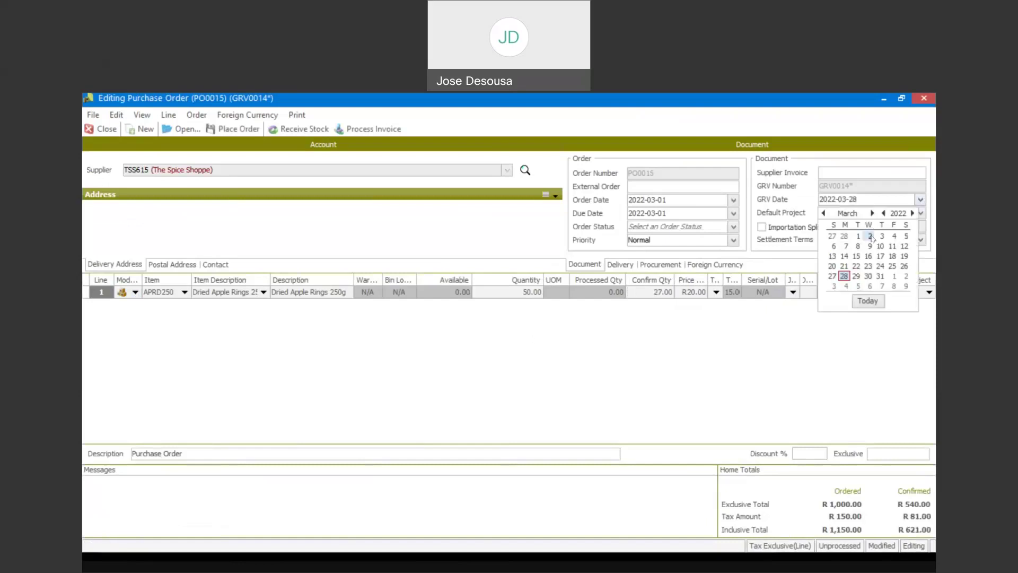
click(870, 235)
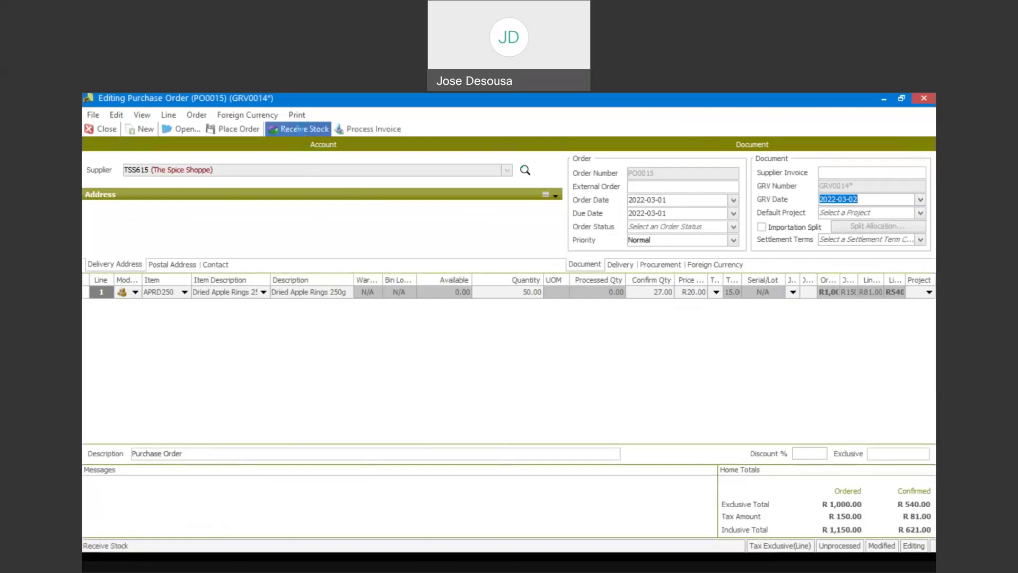
Receive the confirmed stock, declining the Purchase Order printout and previewing the Goods Received Voucher.
click(298, 129)
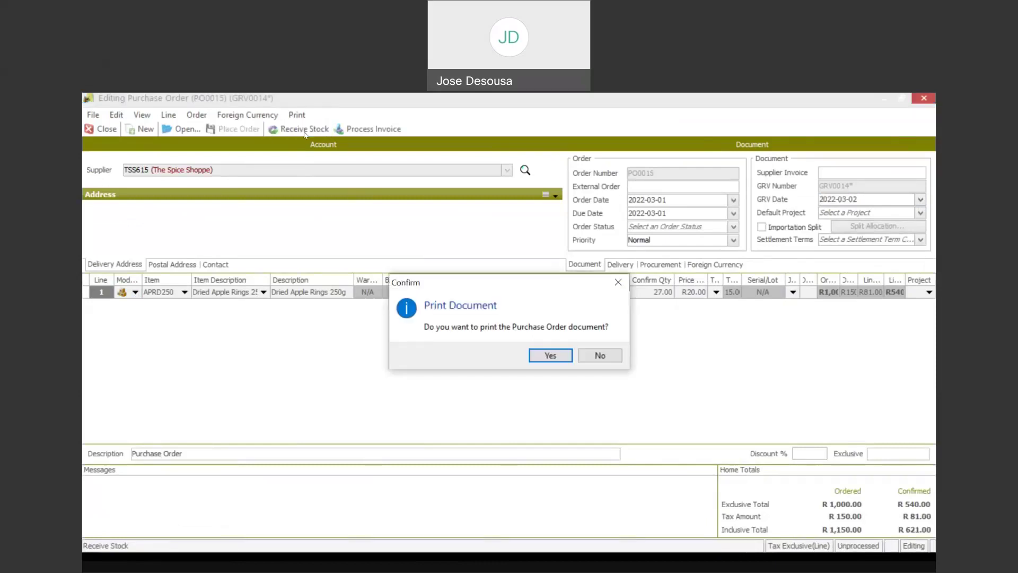
click(591, 358)
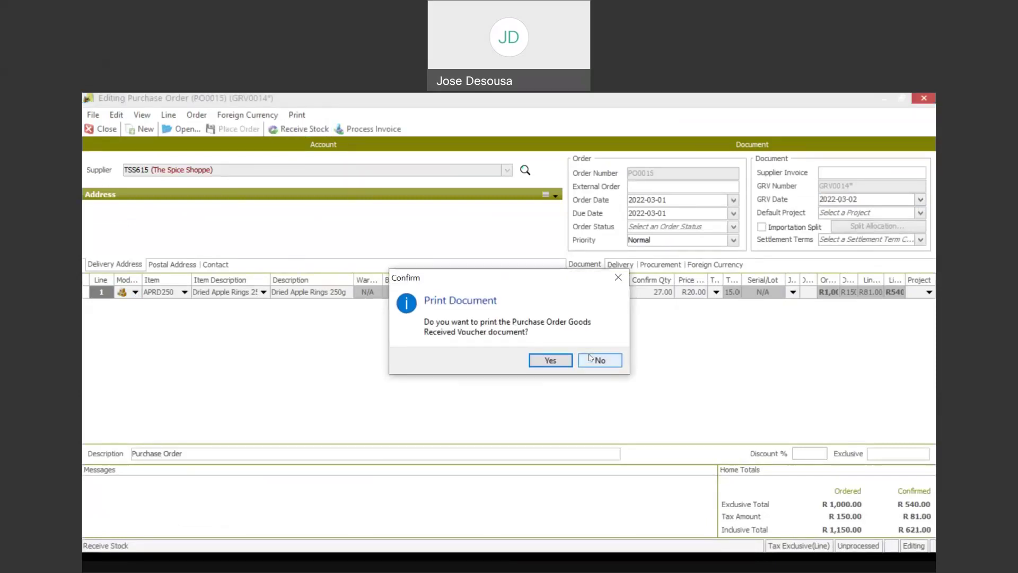
click(551, 360)
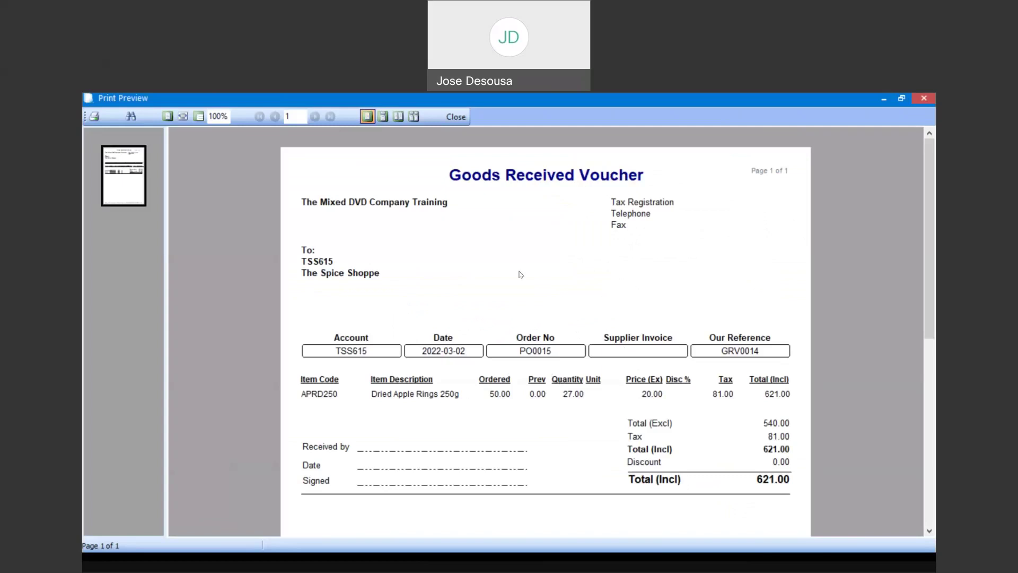
click(456, 117)
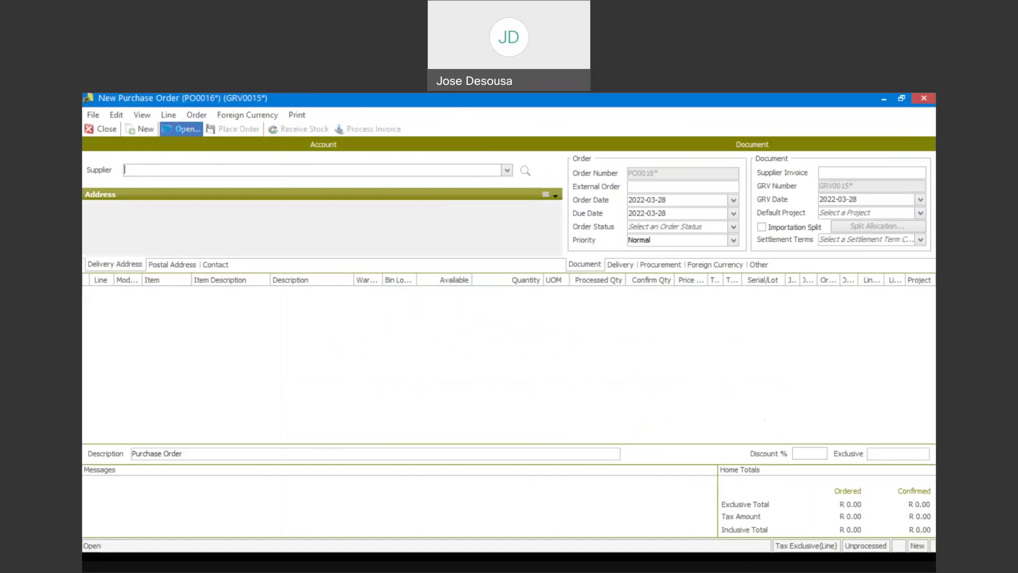
Search for purchase orders with the status Unprocessed and Partially Processed, and open the partially processed one.
click(184, 131)
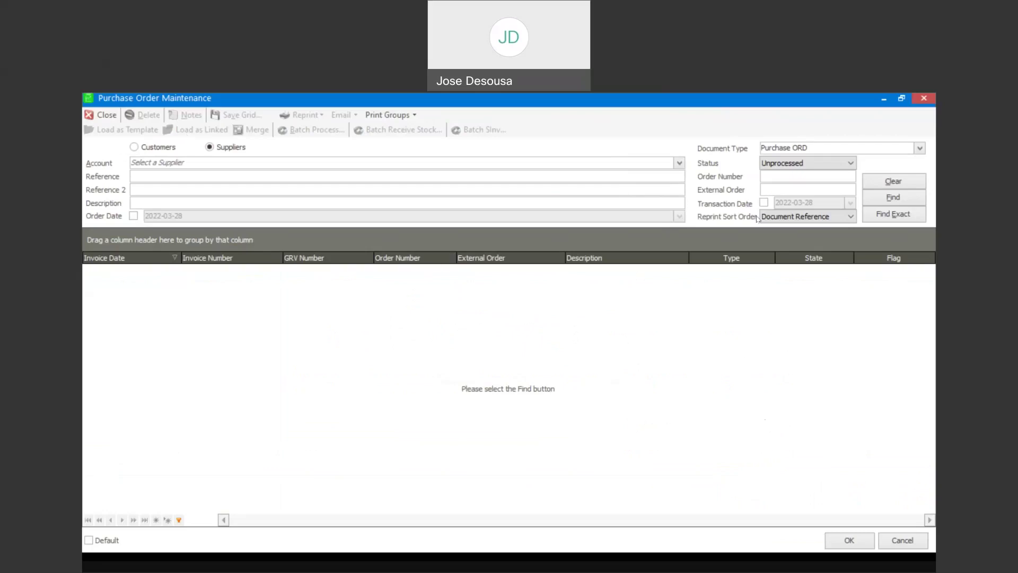
click(872, 200)
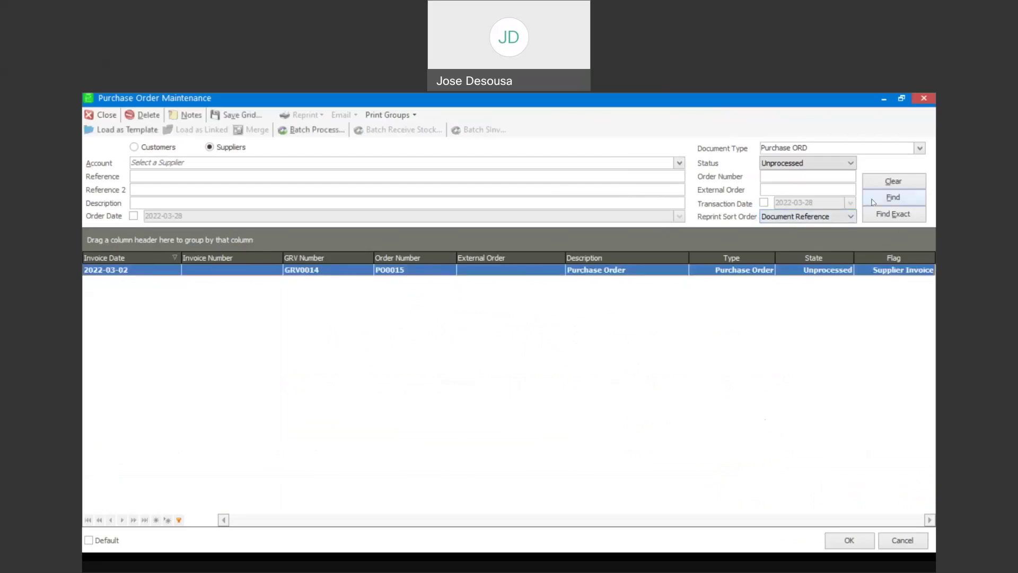
click(851, 163)
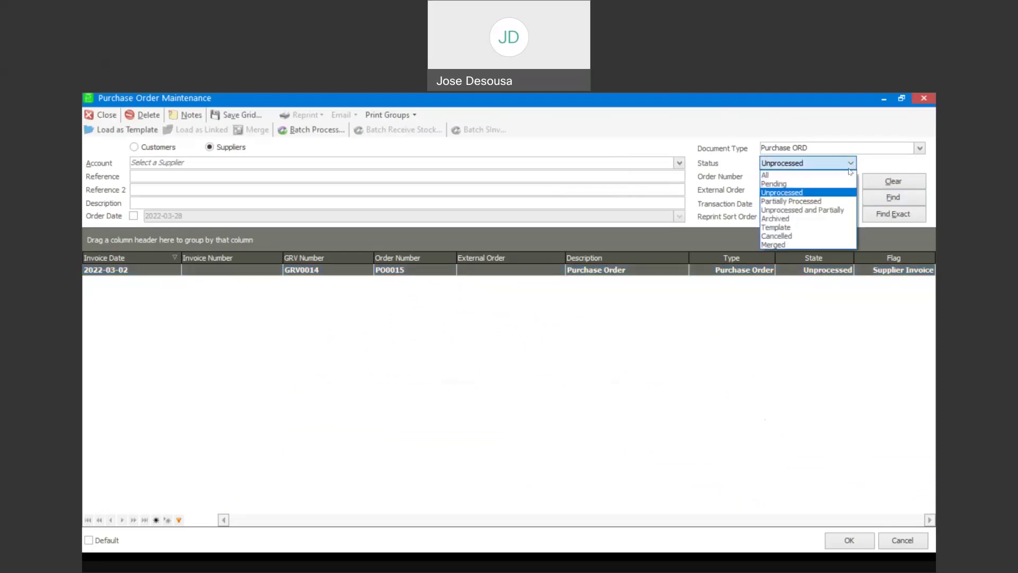
click(826, 210)
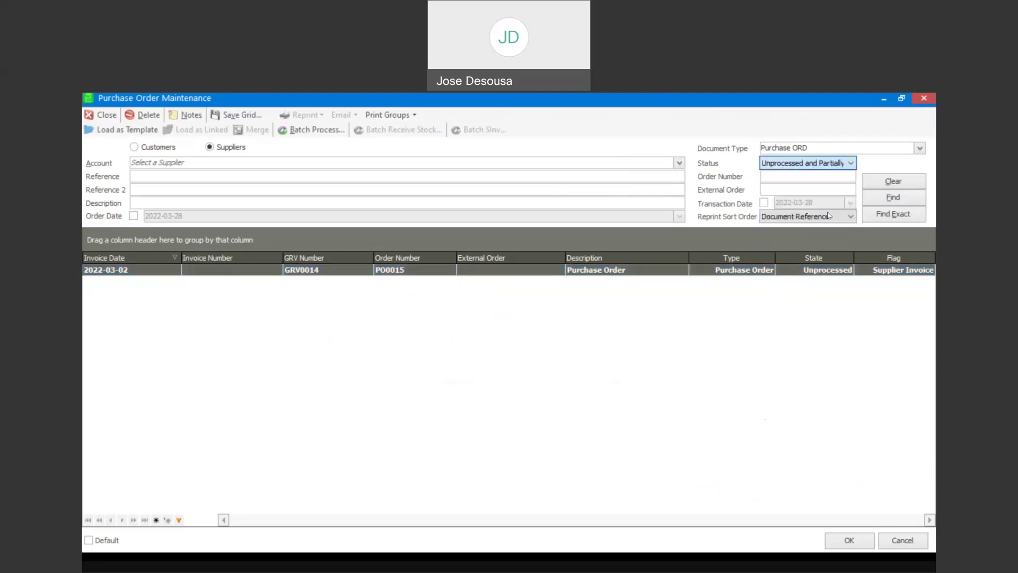
click(870, 199)
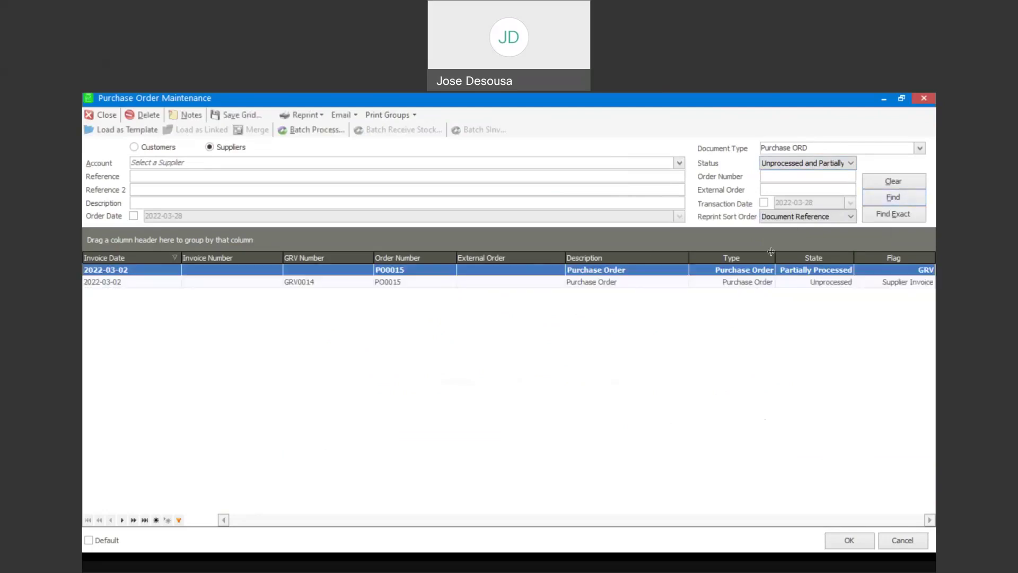
double_click(711, 271)
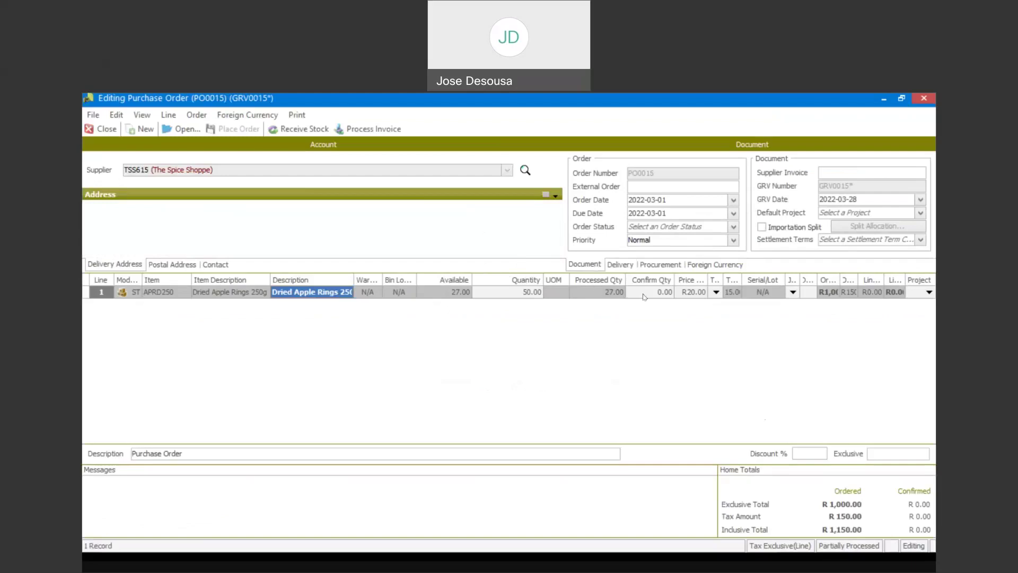
Enter a Confirm Qty of 18 for the Dried Apple Rings line and set the GRV date to 2022-03-03.
click(643, 293)
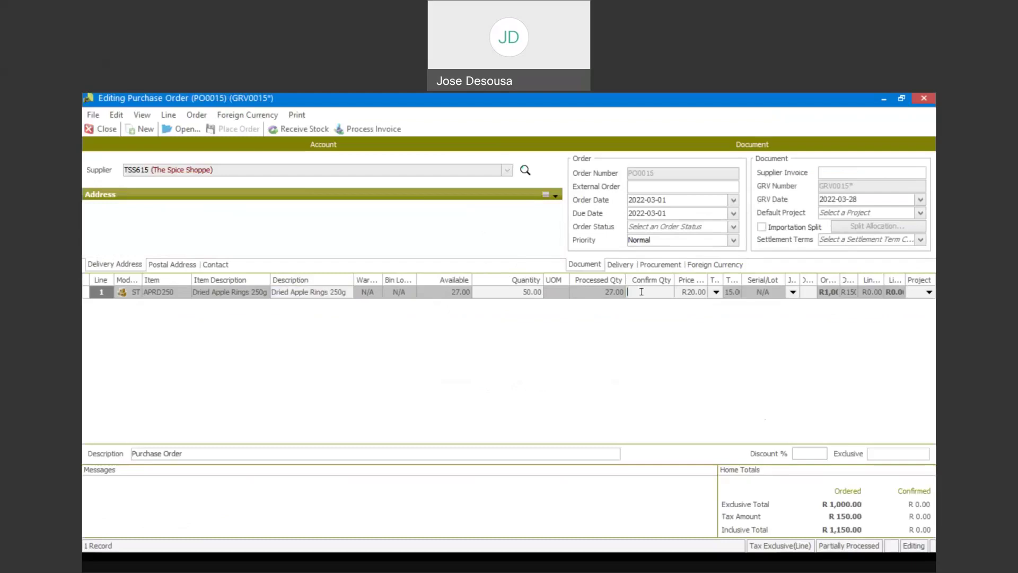
text(18)
key(Tab)
key(Tab)
key(Tab)
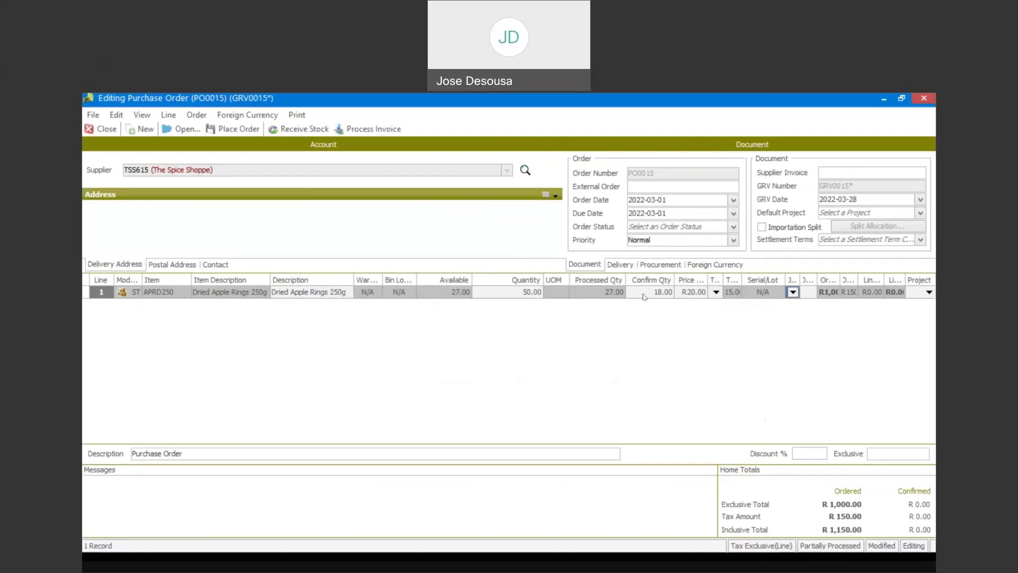
key(Tab)
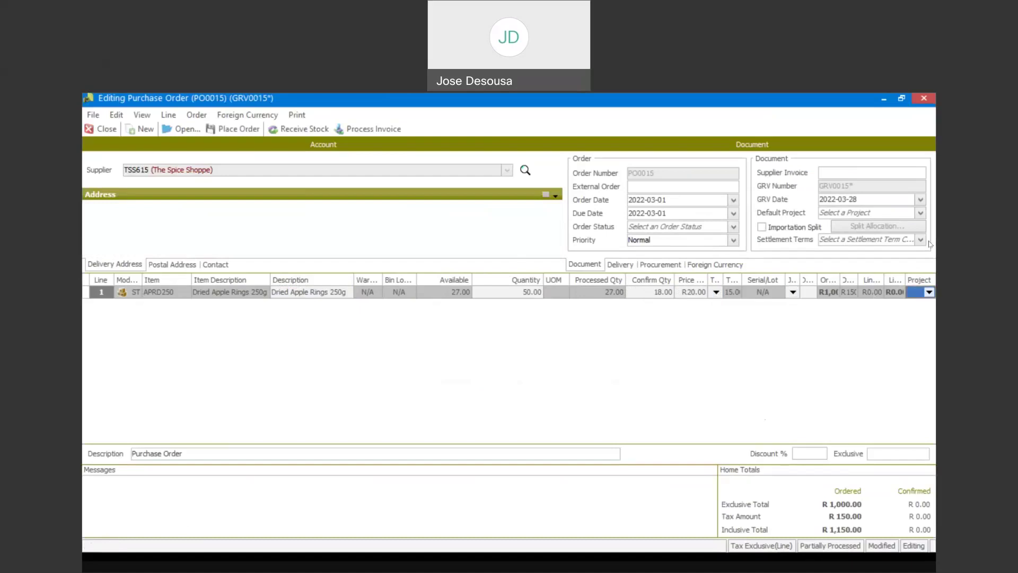
click(921, 199)
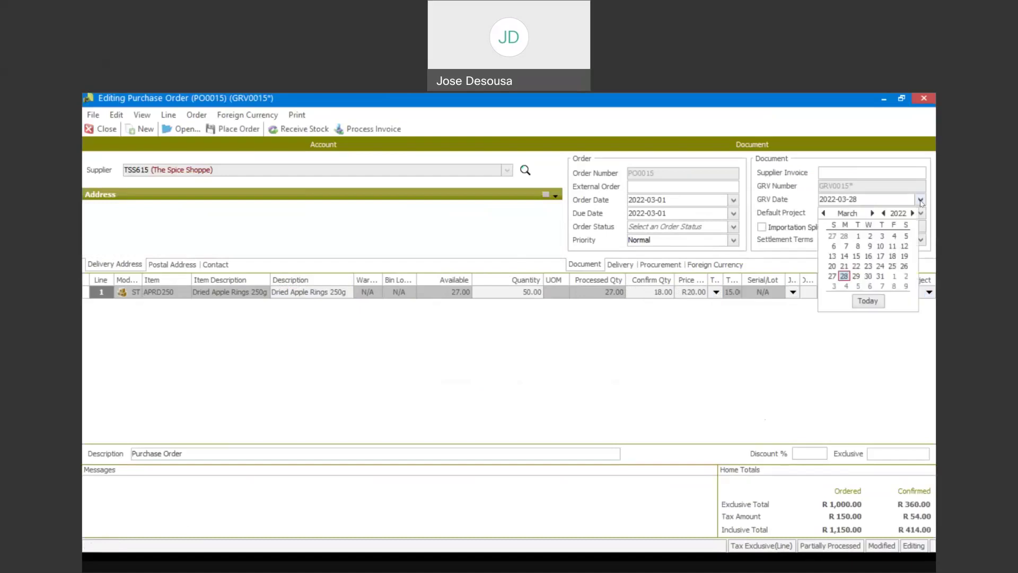
click(882, 237)
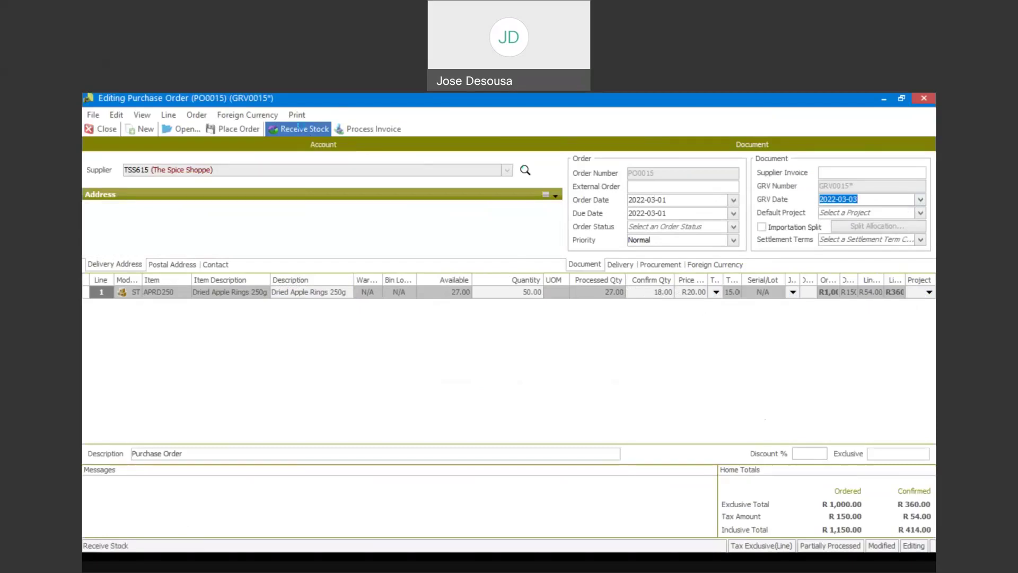
Receive the 18 confirmed units, declining the Purchase Order printout, and preview the Goods Received Voucher before closing it.
click(298, 128)
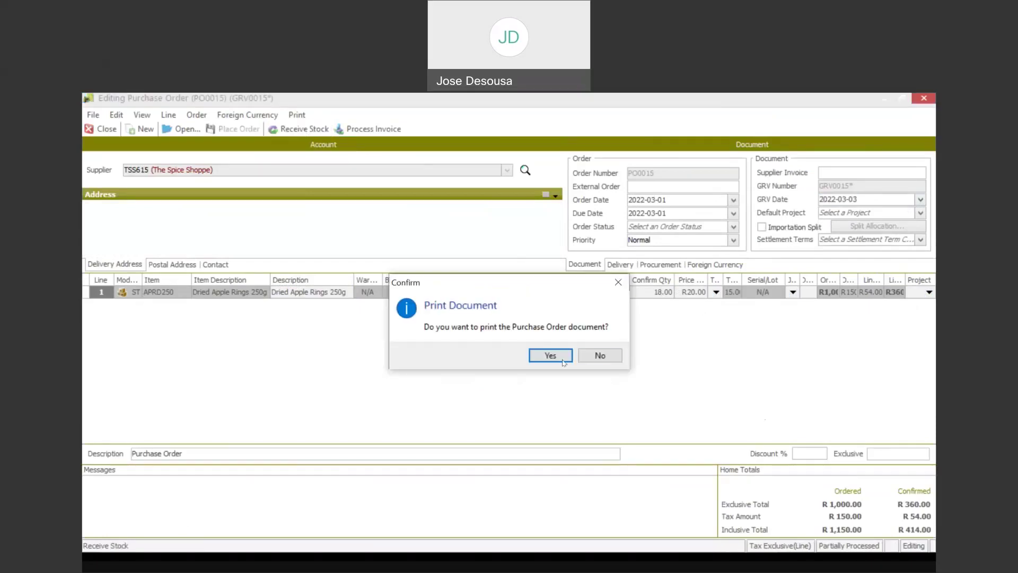
click(590, 359)
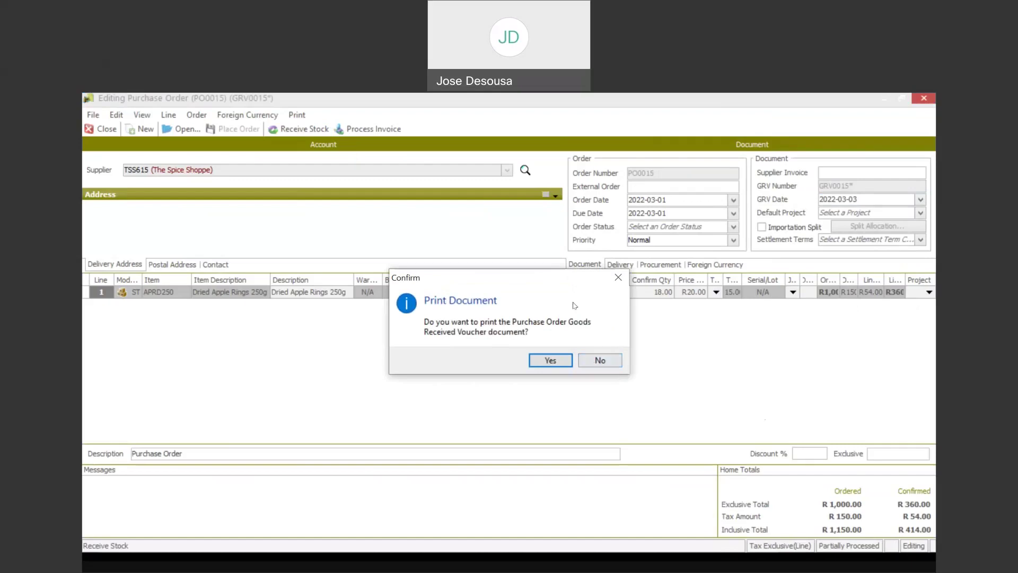
click(549, 360)
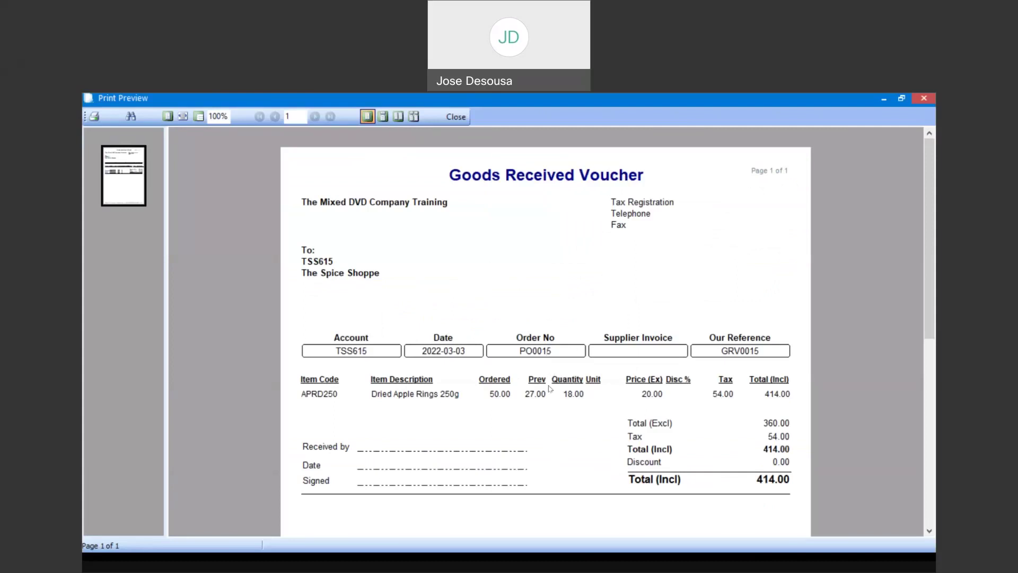
click(458, 120)
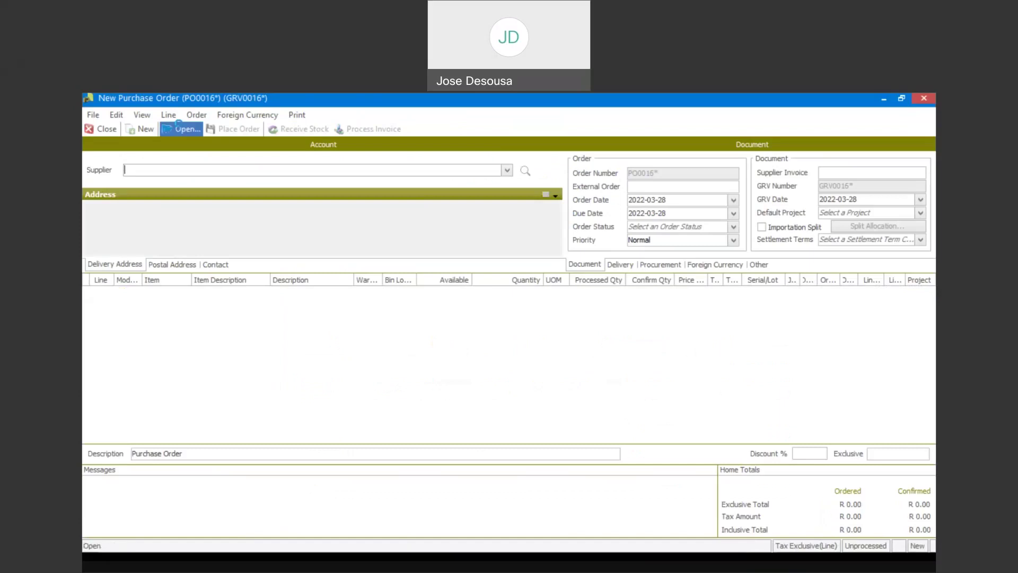
Search Purchase Order Maintenance for unprocessed and partially processed orders and reopen the partially processed Spice Shoppe order.
click(183, 130)
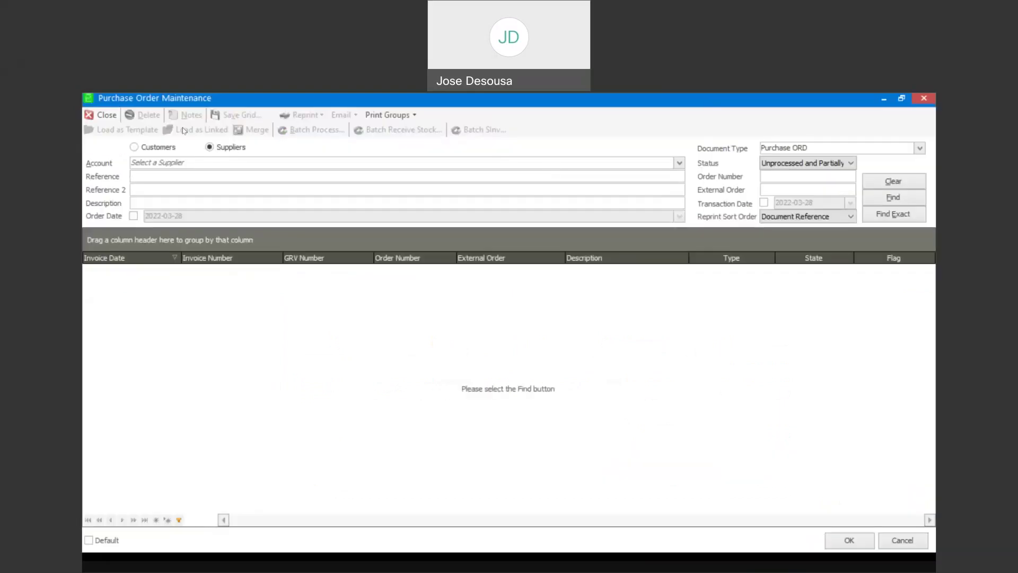
click(877, 204)
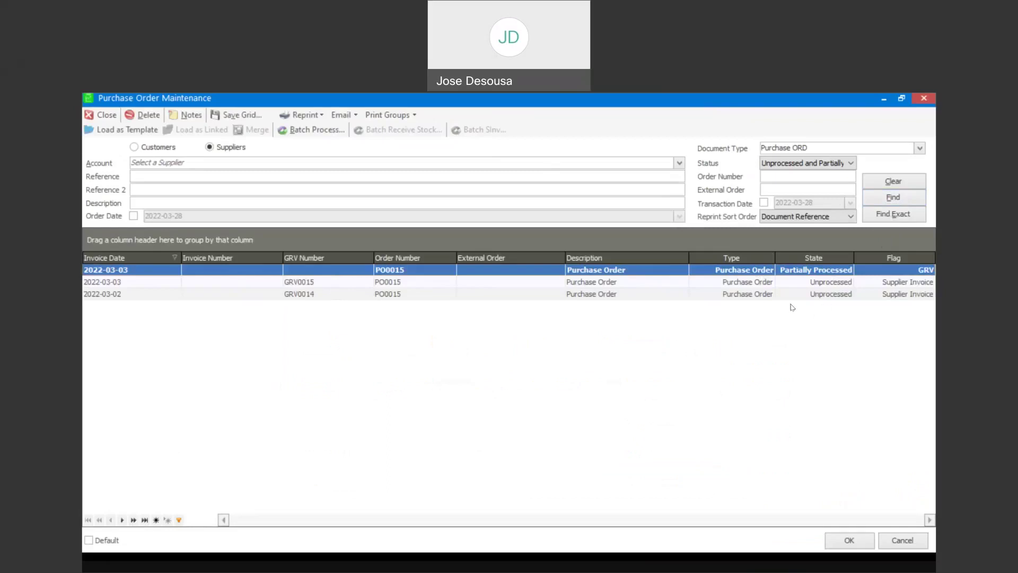
double_click(649, 271)
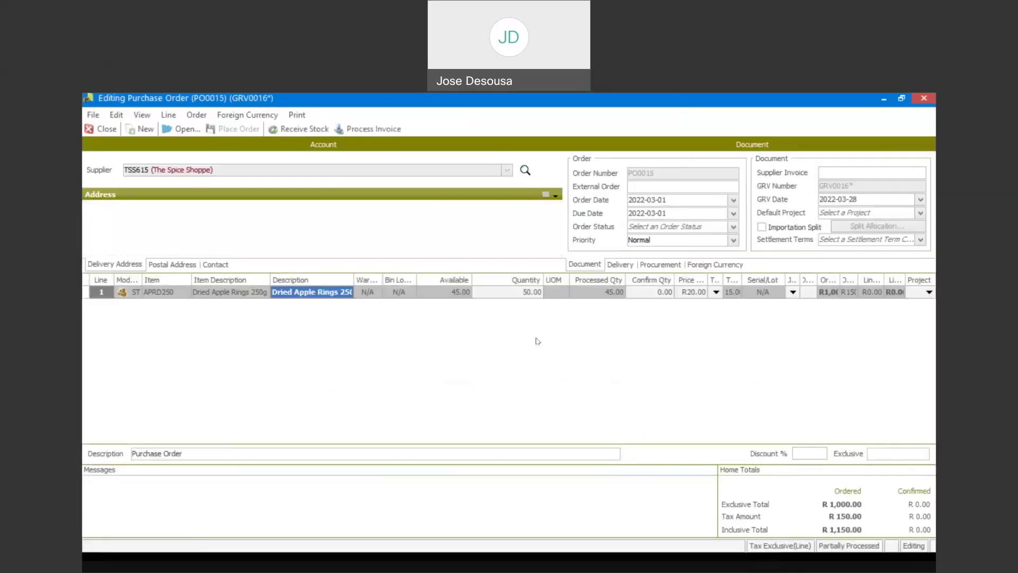
Enter a Confirm Qty of 5 for the Dried Apple Rings line and set the GRV date to 2022-03-04.
click(645, 295)
text(5)
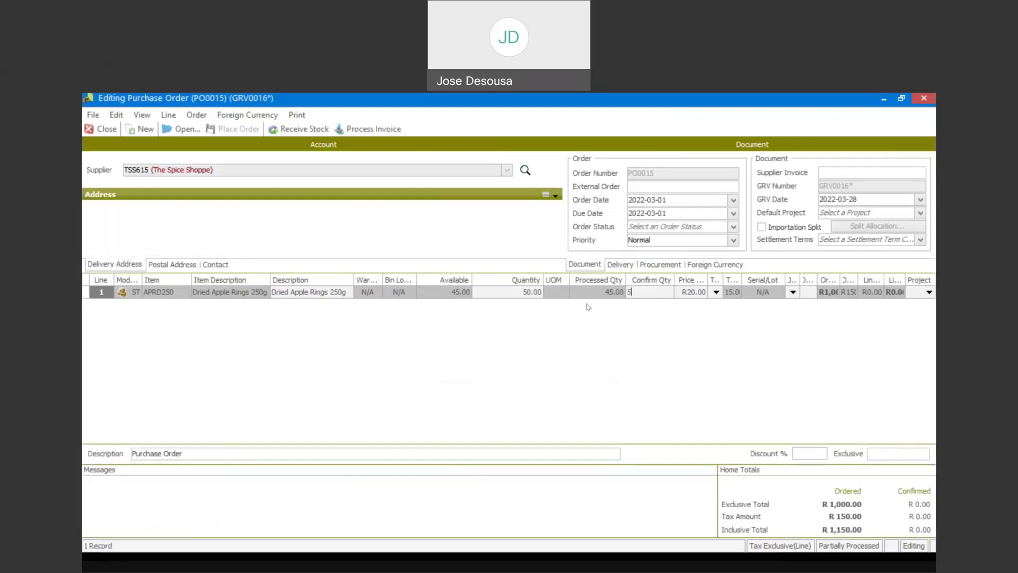
key(Tab)
key(Tab)
key(Tab)
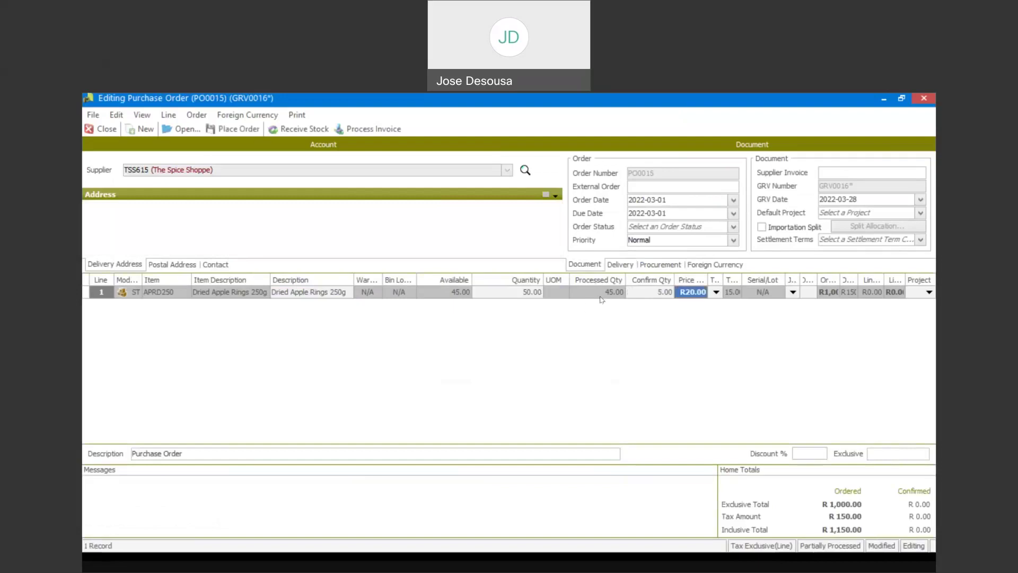
key(Tab)
key(Tab)
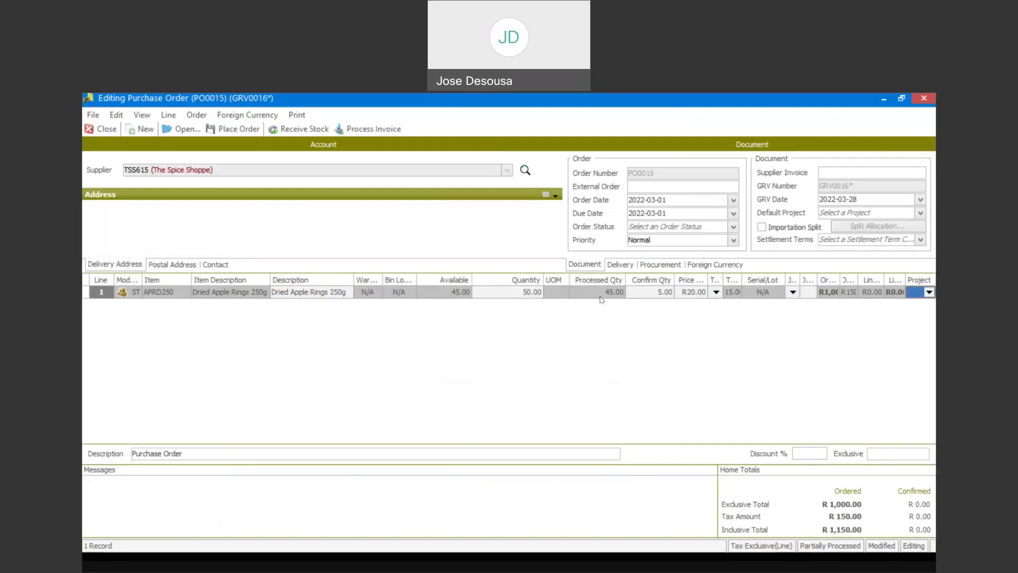
key(Tab)
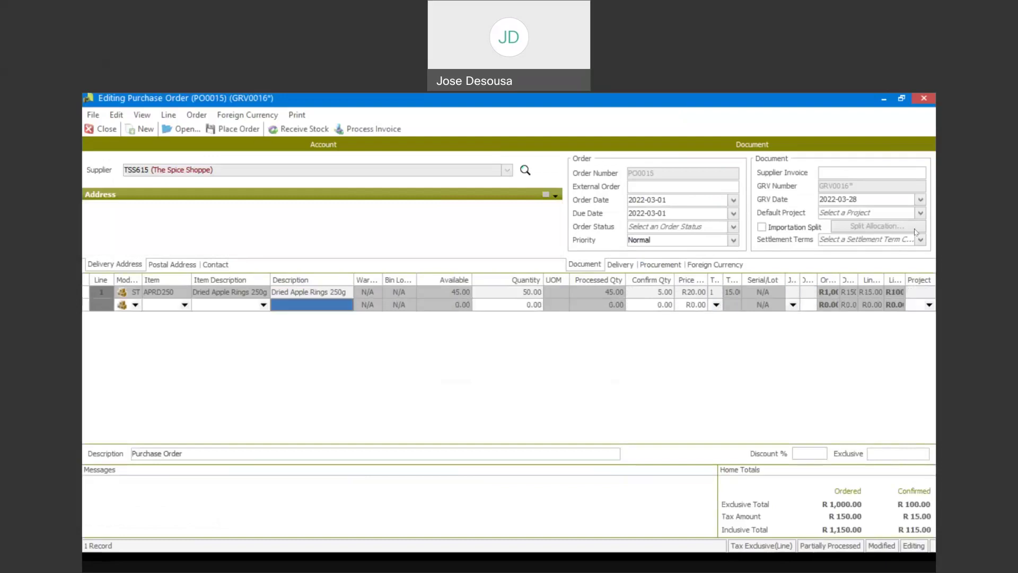
click(920, 204)
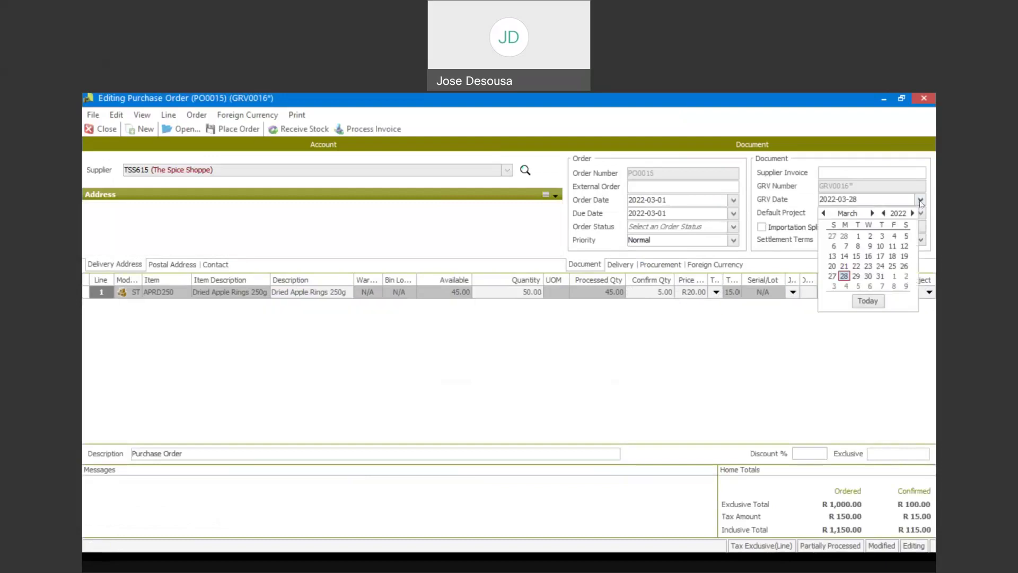
click(895, 233)
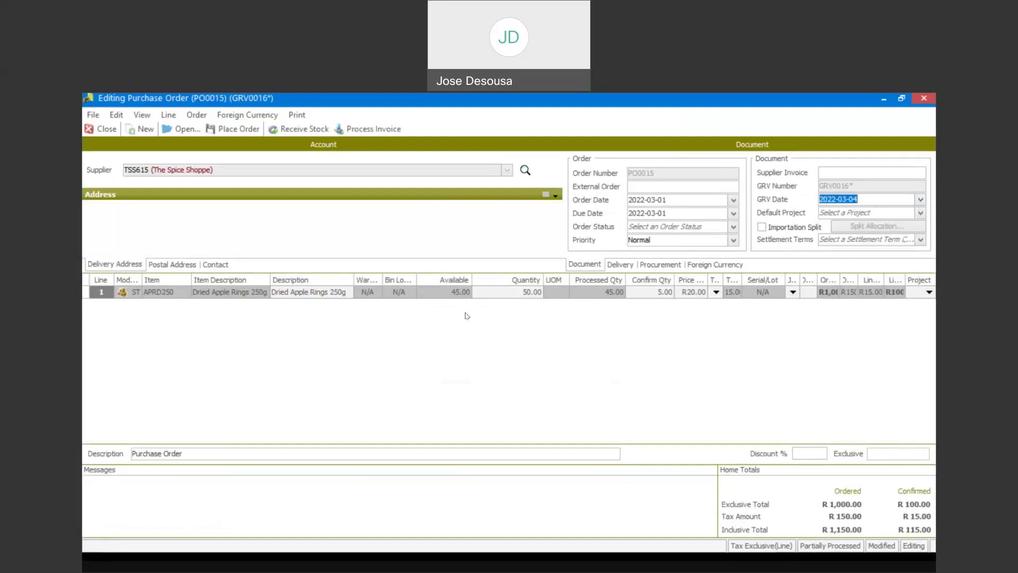
Receive the final 5 units, declining the Purchase Order printout but printing the Goods Received Voucher, and close the purchase order window.
click(304, 131)
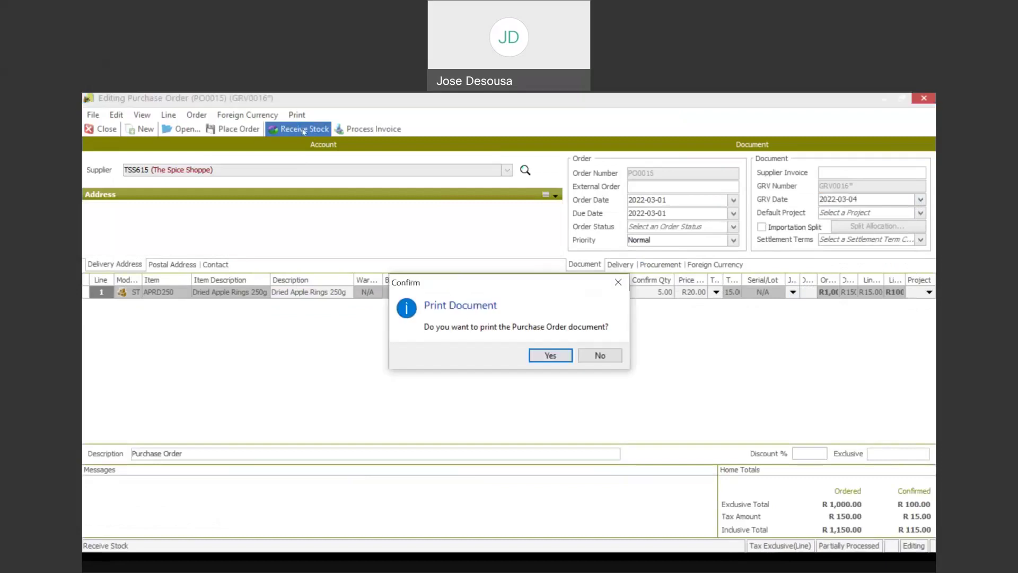
click(586, 353)
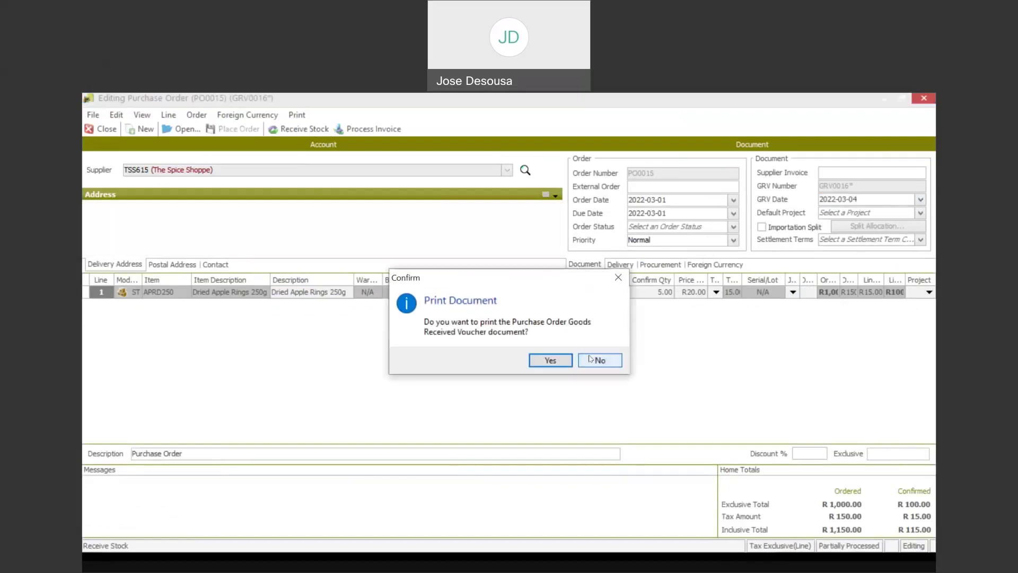
click(550, 360)
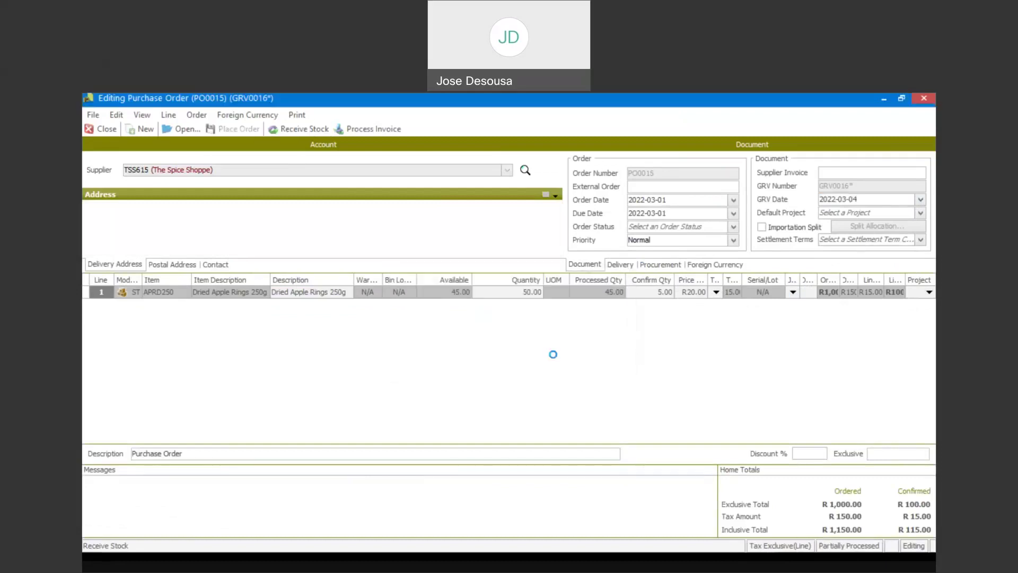
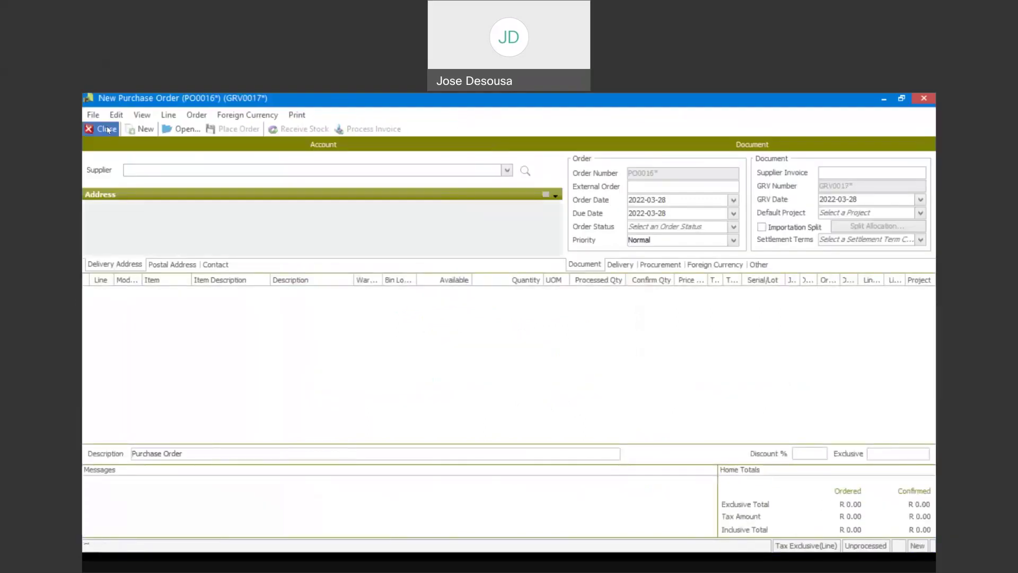
click(107, 129)
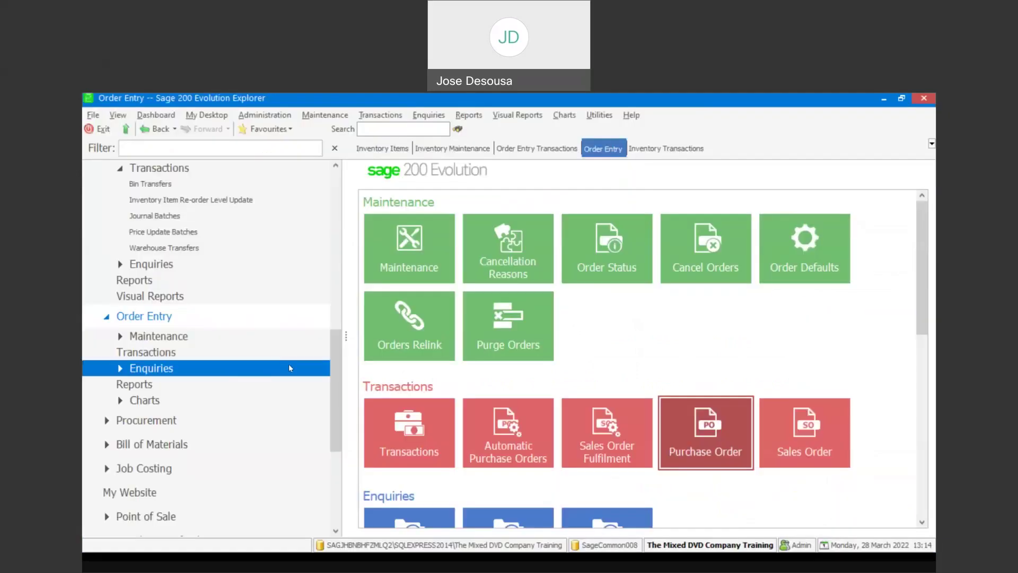
View the inventory transaction history for item APRD250 (Dried Apple Rings 250g).
scroll(337, 336, up, 2)
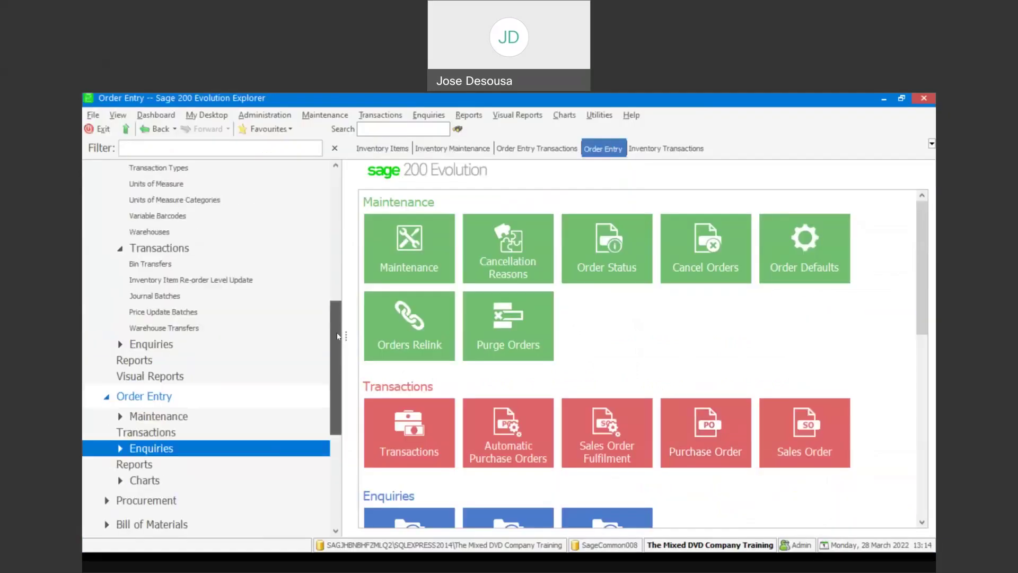
click(190, 339)
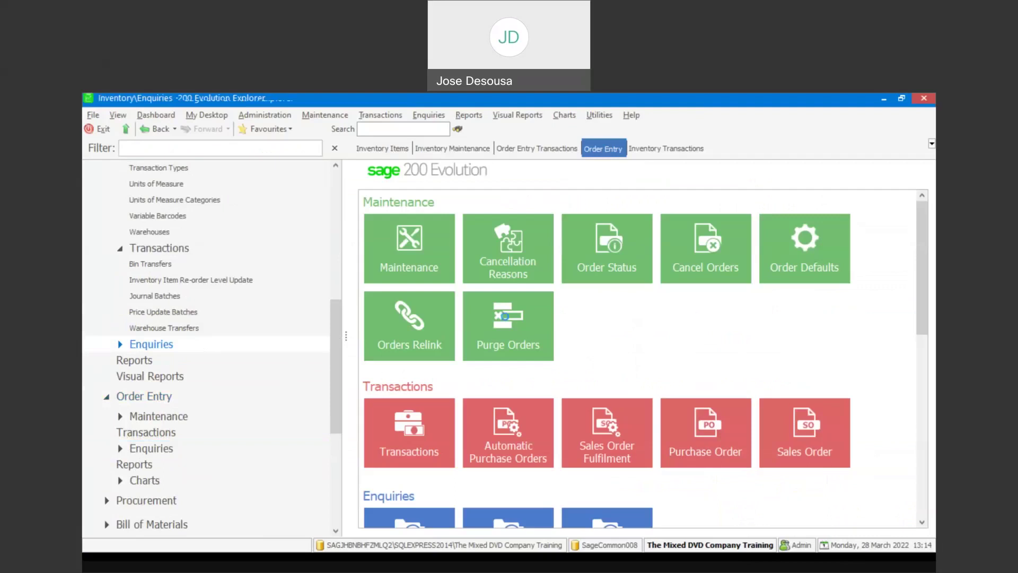
click(584, 279)
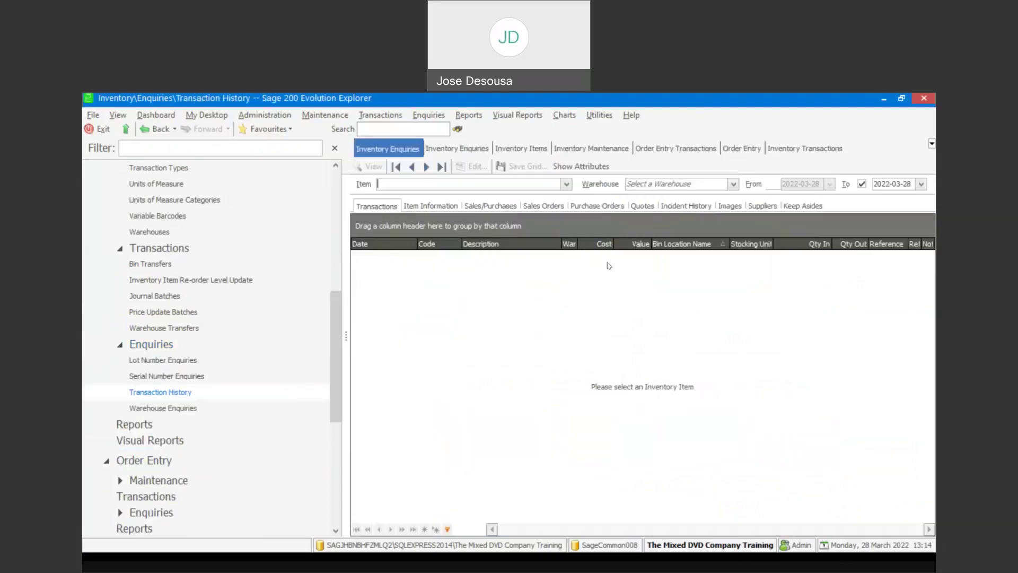
text(APRD250)
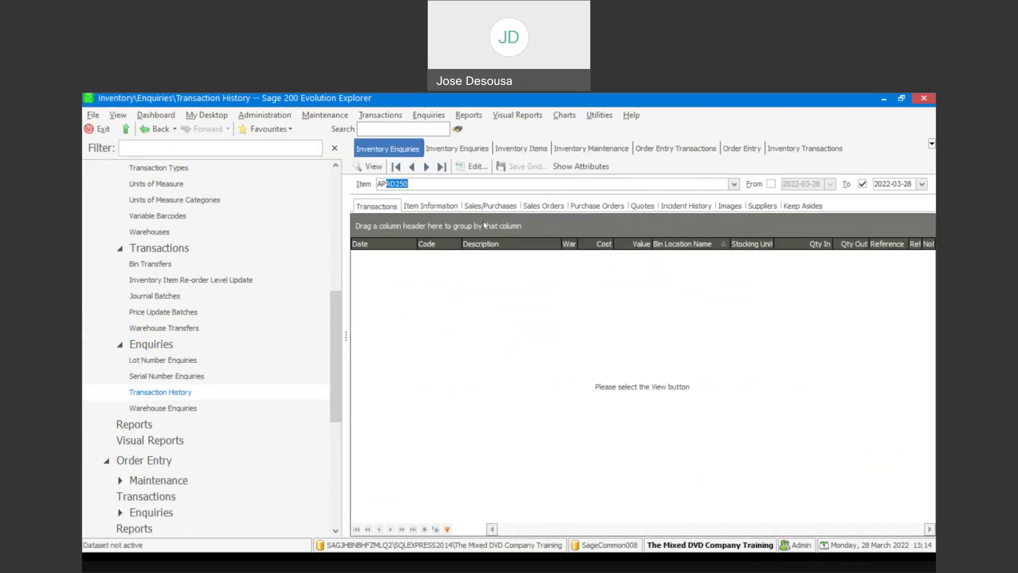
click(373, 167)
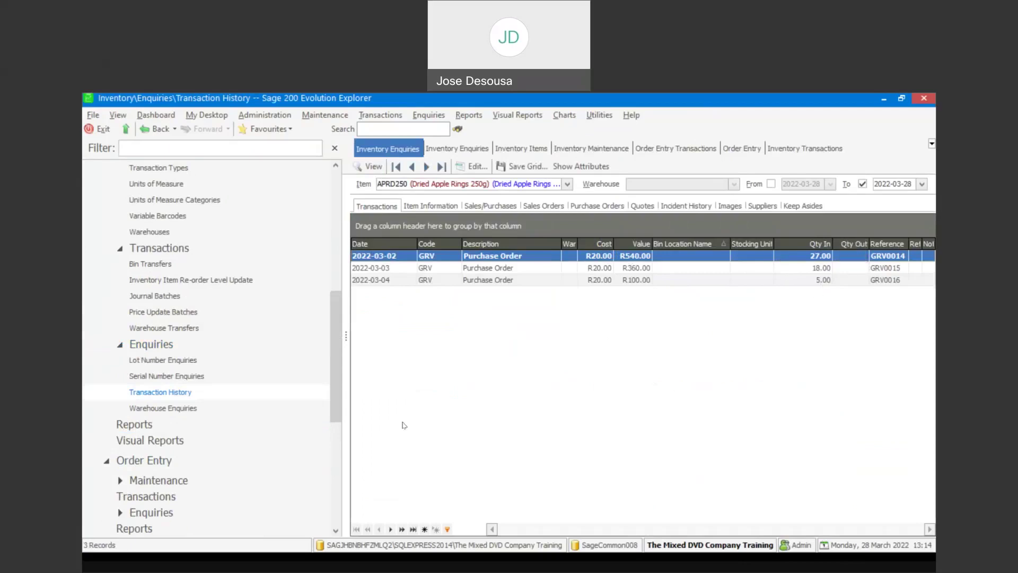
Start a new Purchase Order from the Order Entry transactions and open Purchase Order Maintenance from it.
drag(335, 332, 339, 373)
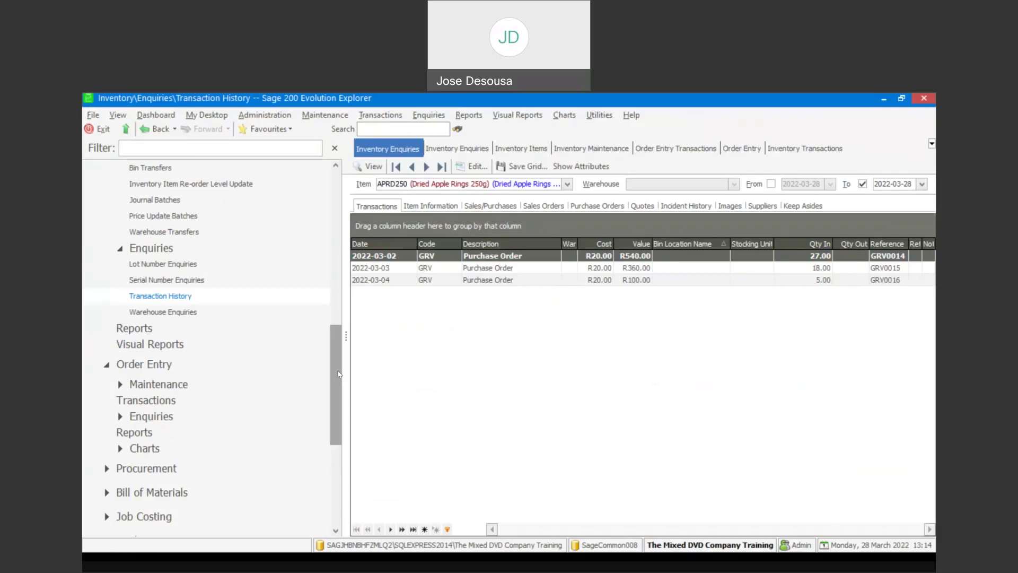
scroll(340, 374, down, 1)
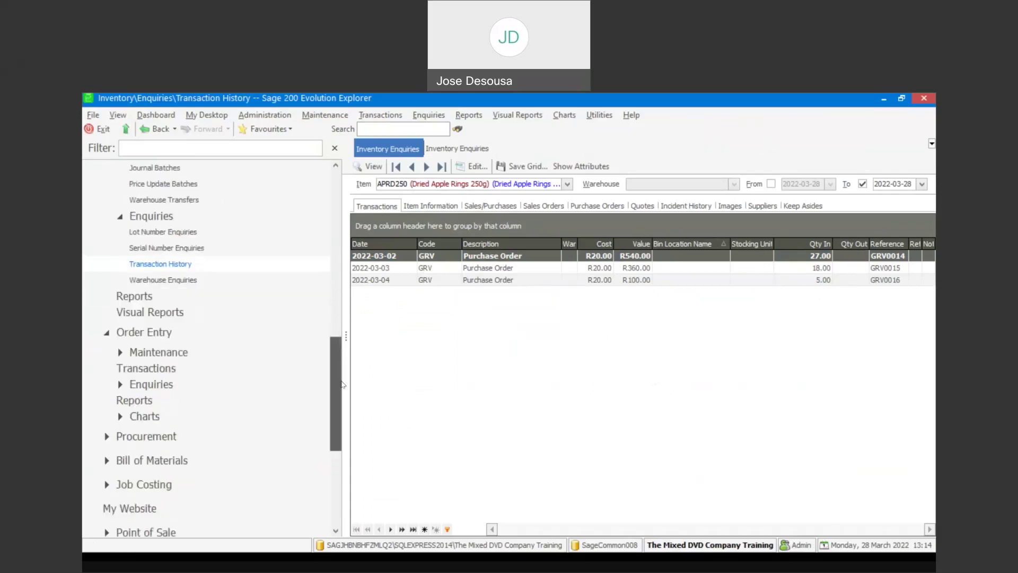
click(202, 374)
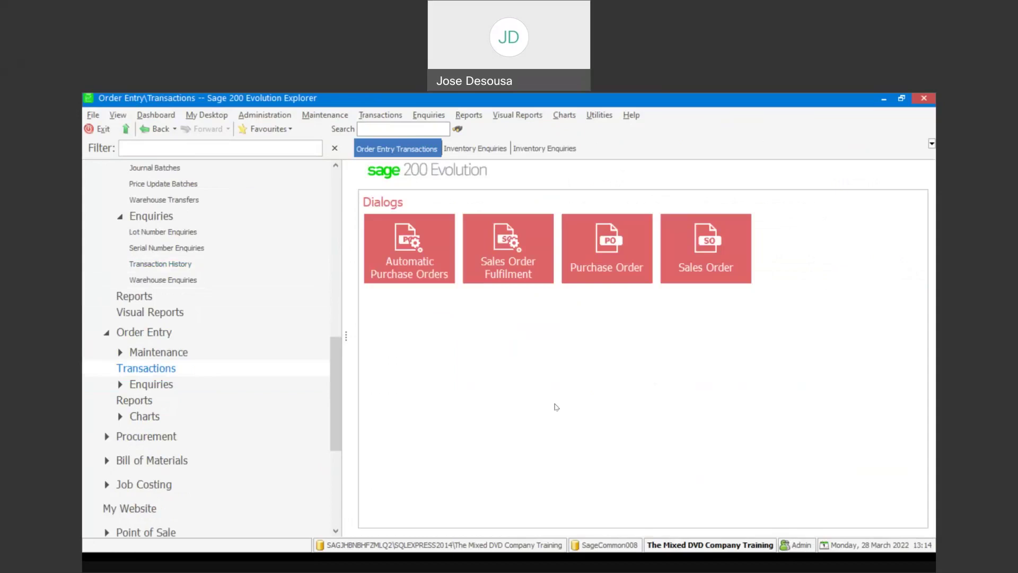
click(595, 269)
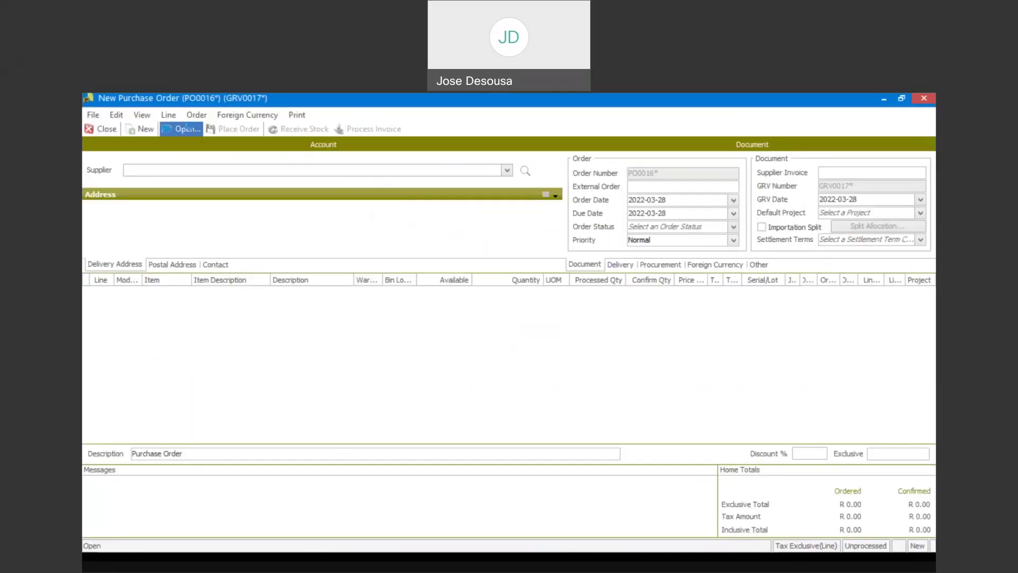
click(194, 133)
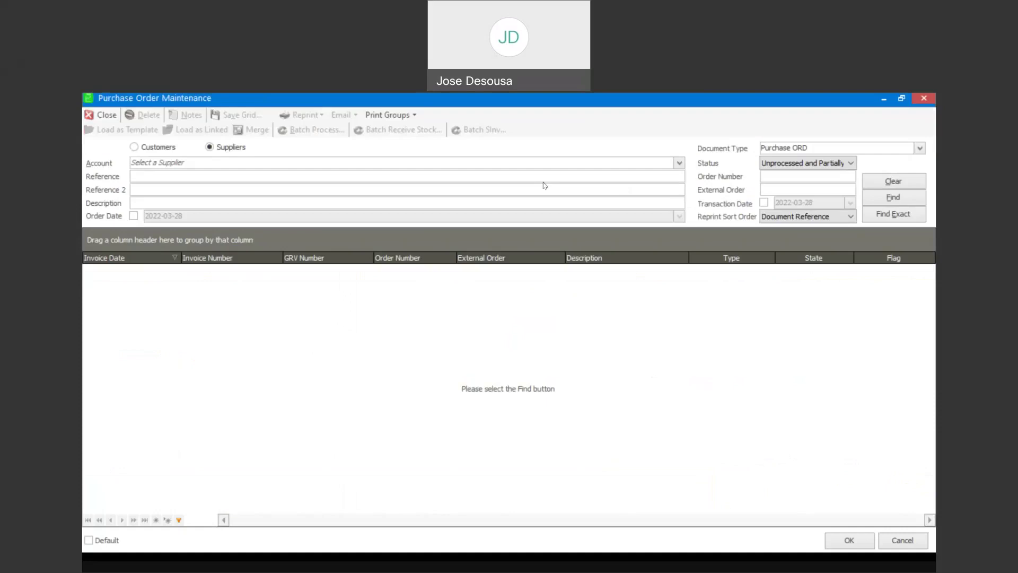
Find the unprocessed and partially processed supplier documents and select all three goods received vouchers dated 2022-03-02 to 2022-03-04.
click(792, 163)
click(883, 200)
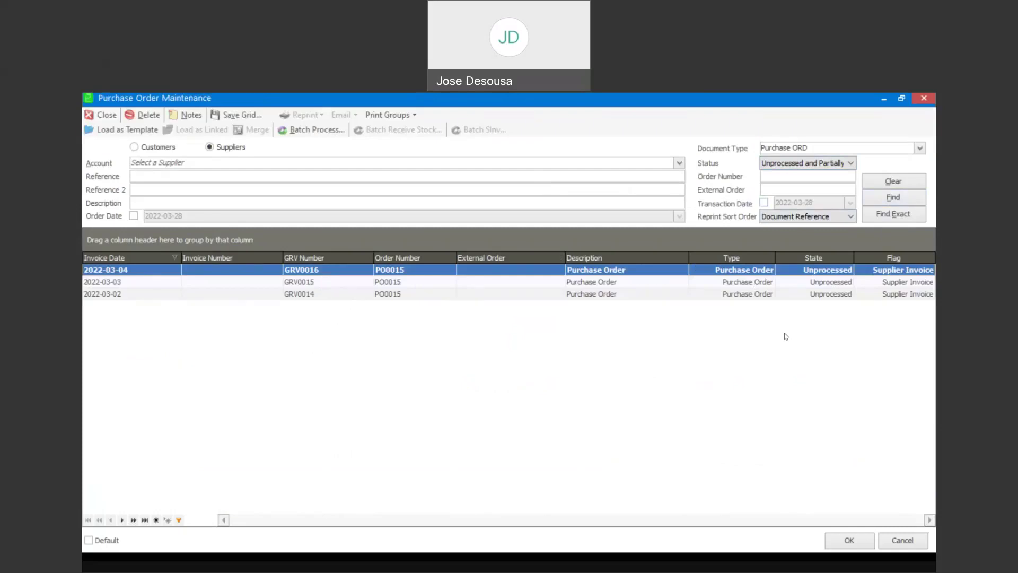
ctrl+click(782, 295)
ctrl+click(790, 280)
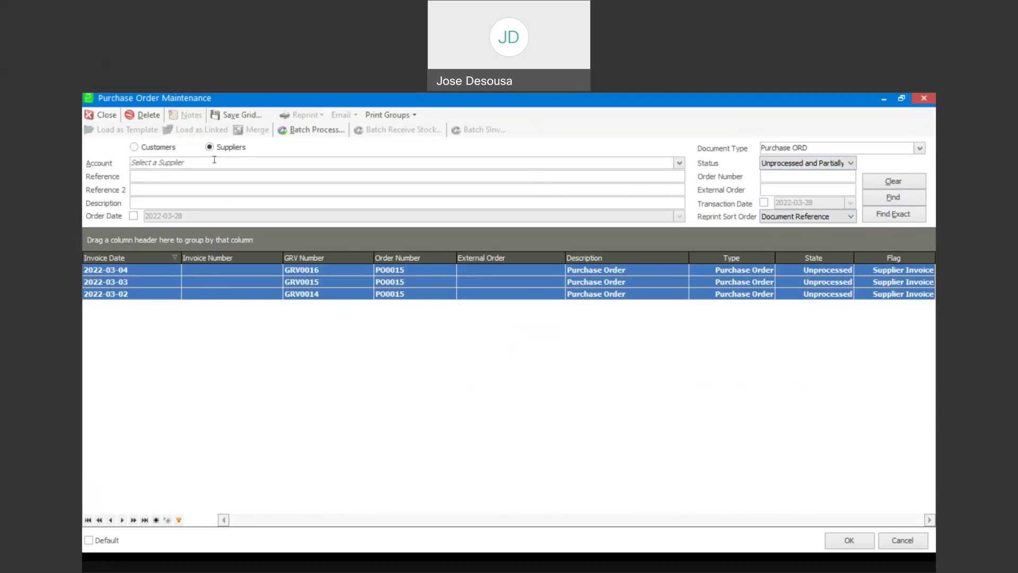
Filter the unprocessed and partially processed purchase order documents by the supplier The Spice Shoppe.
click(342, 296)
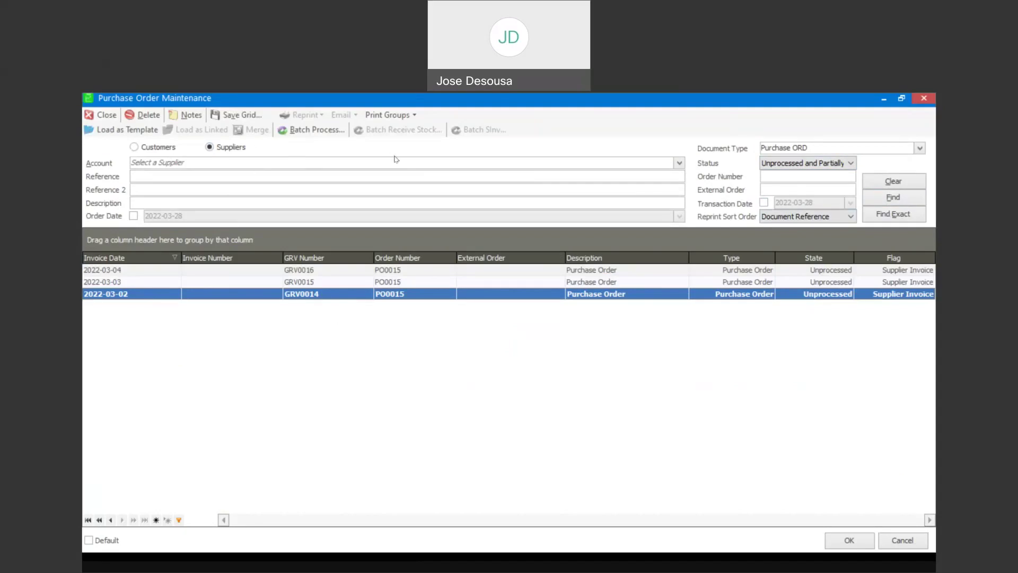
click(679, 163)
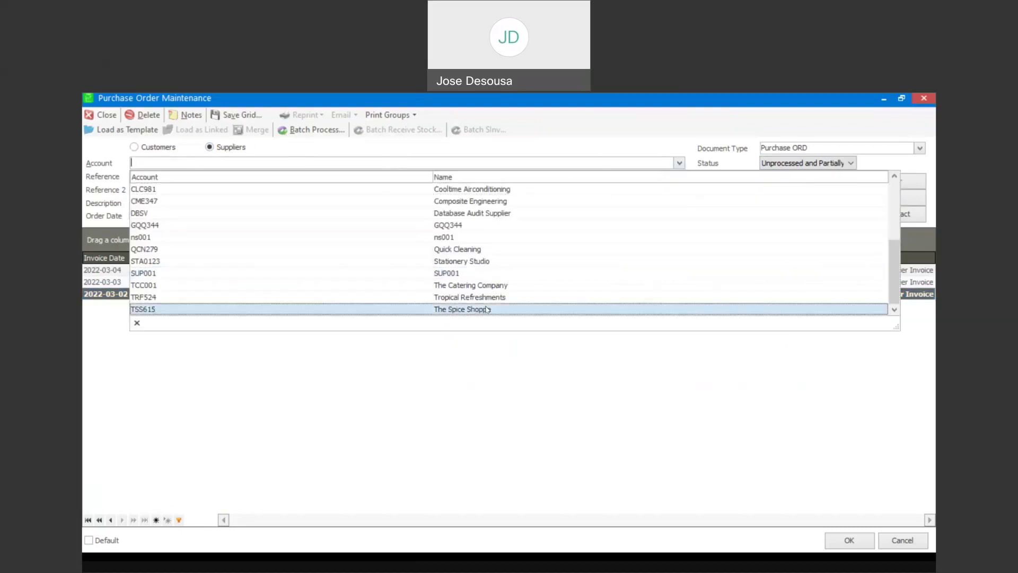
click(486, 309)
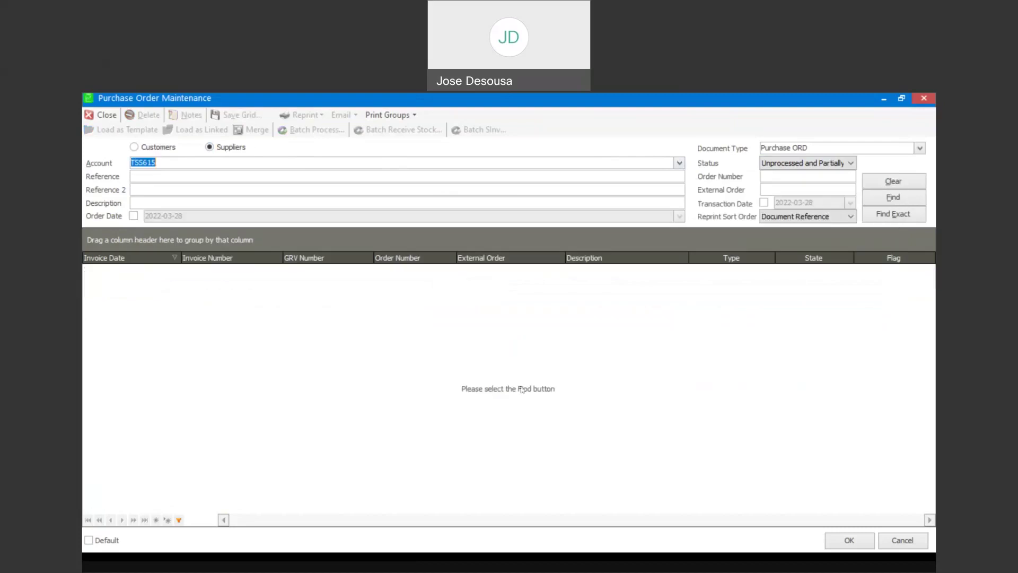
click(886, 204)
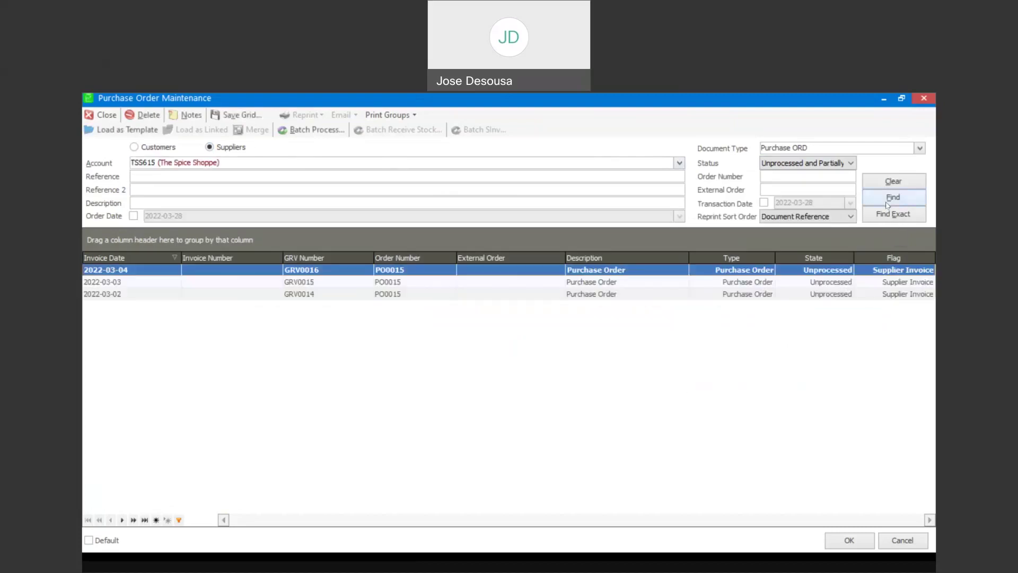
Select The Spice Shoppe's three goods received vouchers dated 2022-03-02 to 2022-03-04 and merge them into one supplier invoice.
ctrl+click(773, 294)
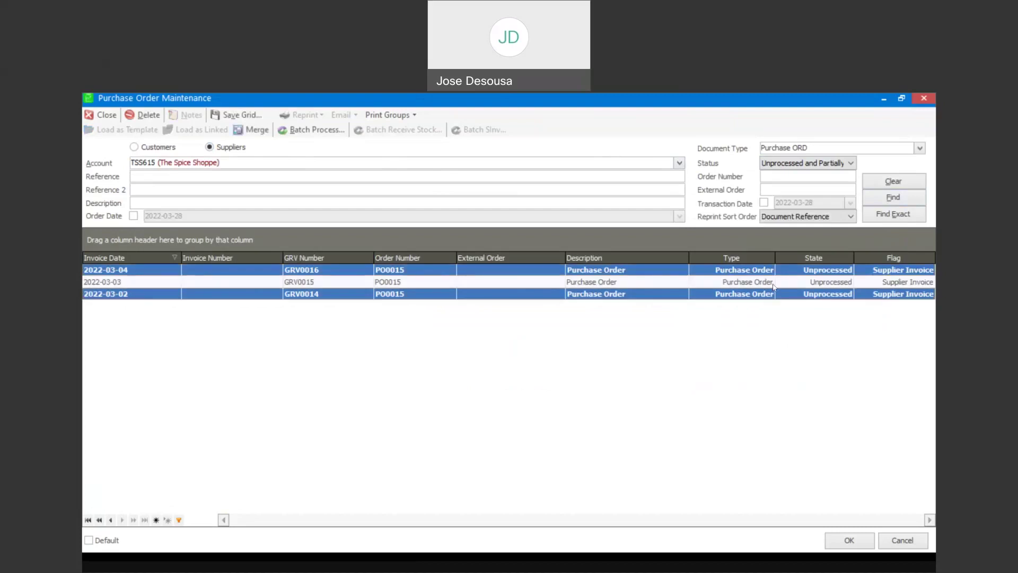
ctrl+click(772, 283)
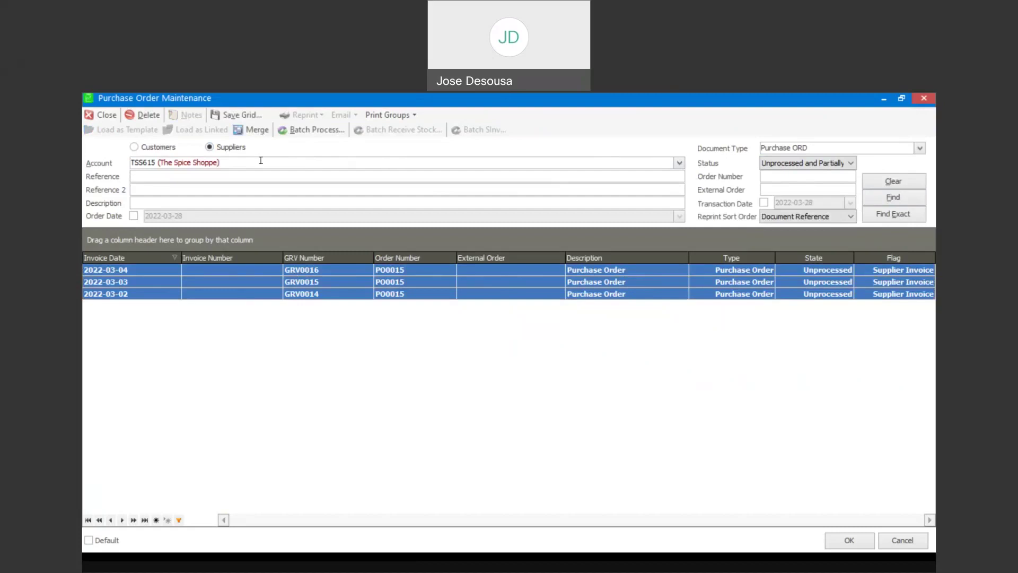
click(259, 131)
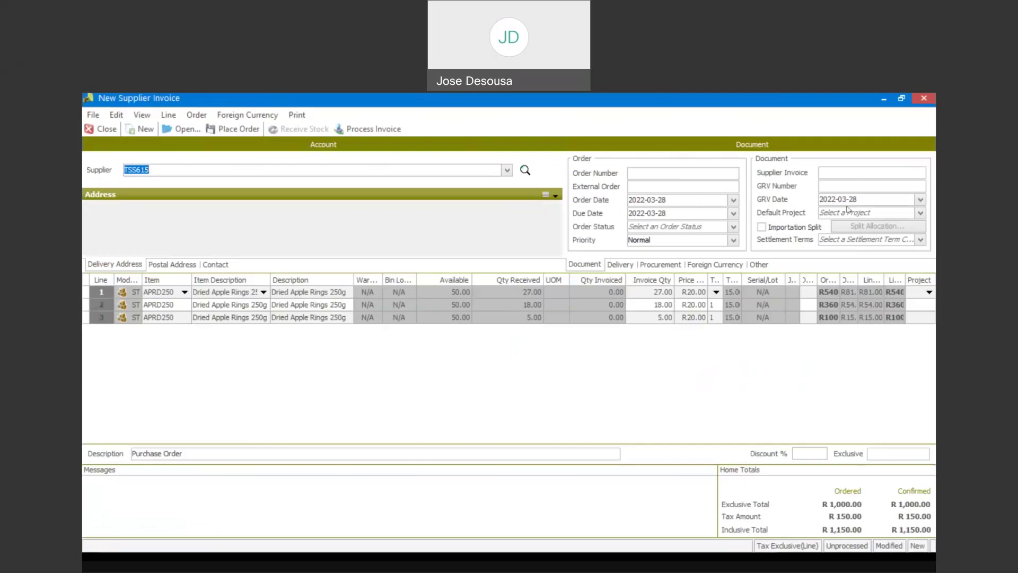
Fill in the merged document with supplier invoice S45678a, GRV number "Complete GRV" and order number "Order Completed".
click(825, 171)
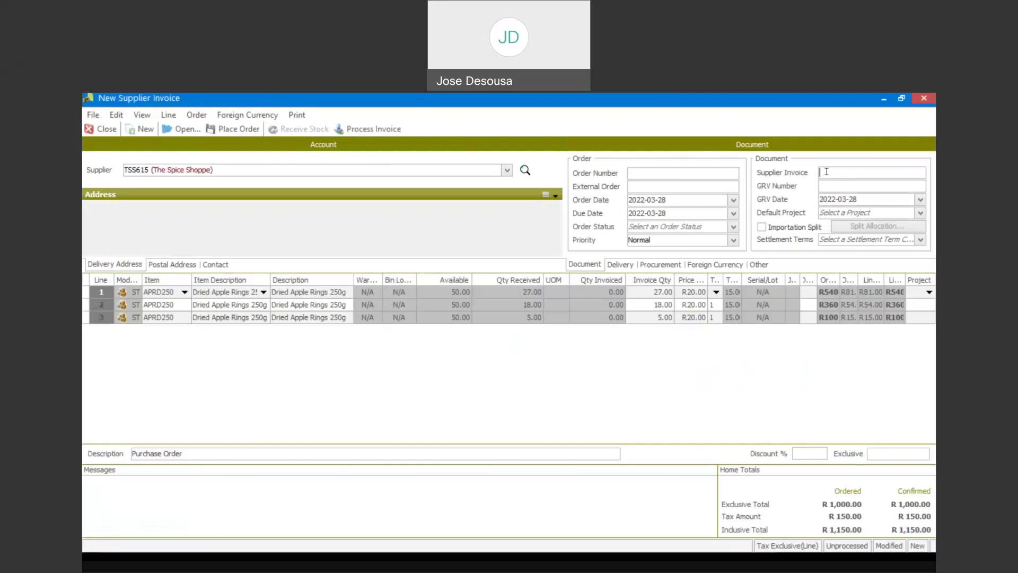
text(S)
text(456)
text(78)
text(a)
text(Compl)
text(ete GRV)
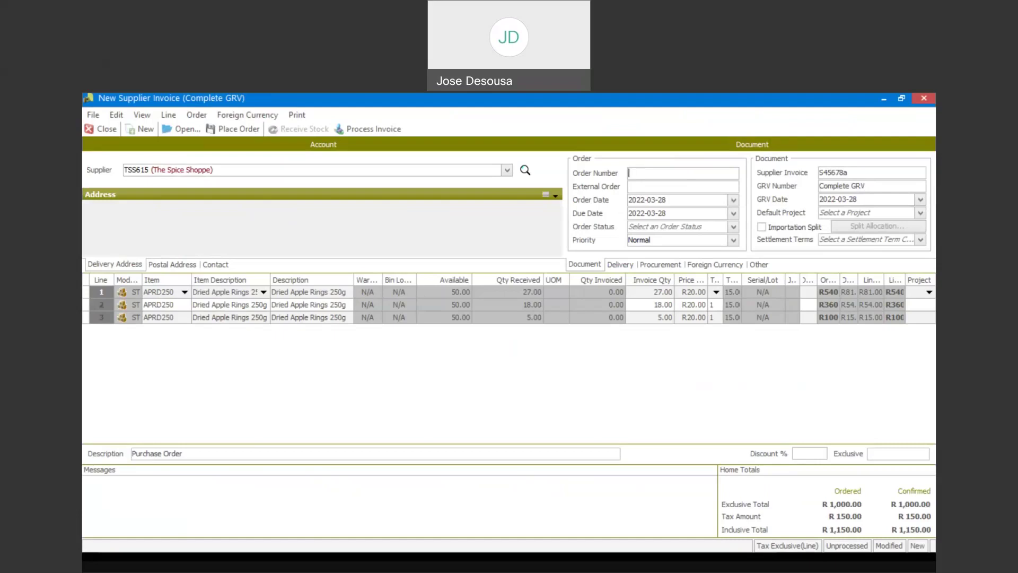
text(Order Completed)
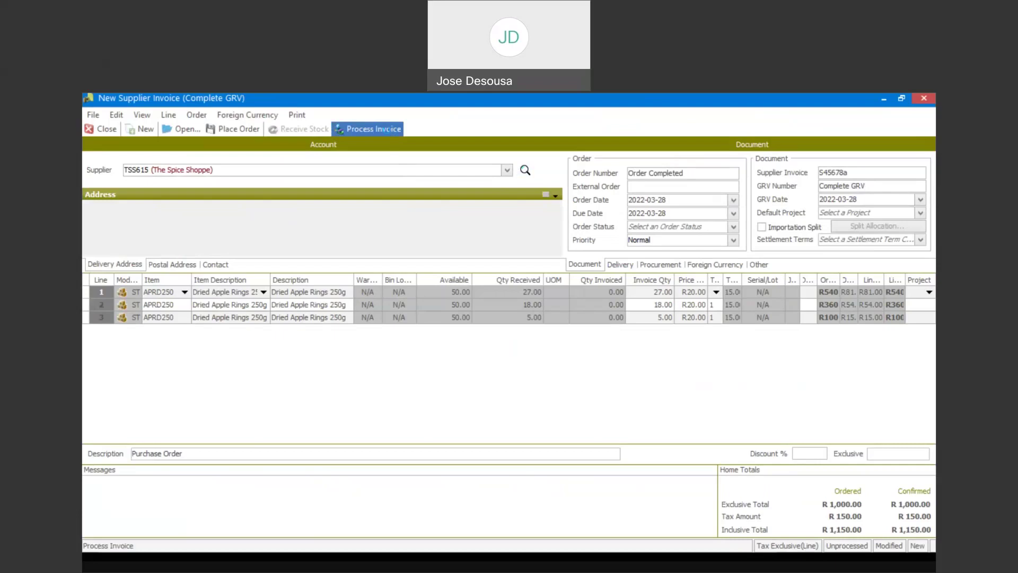
Process the supplier invoice with its printout, review the print preview, and close the preview and the purchase order window.
click(371, 129)
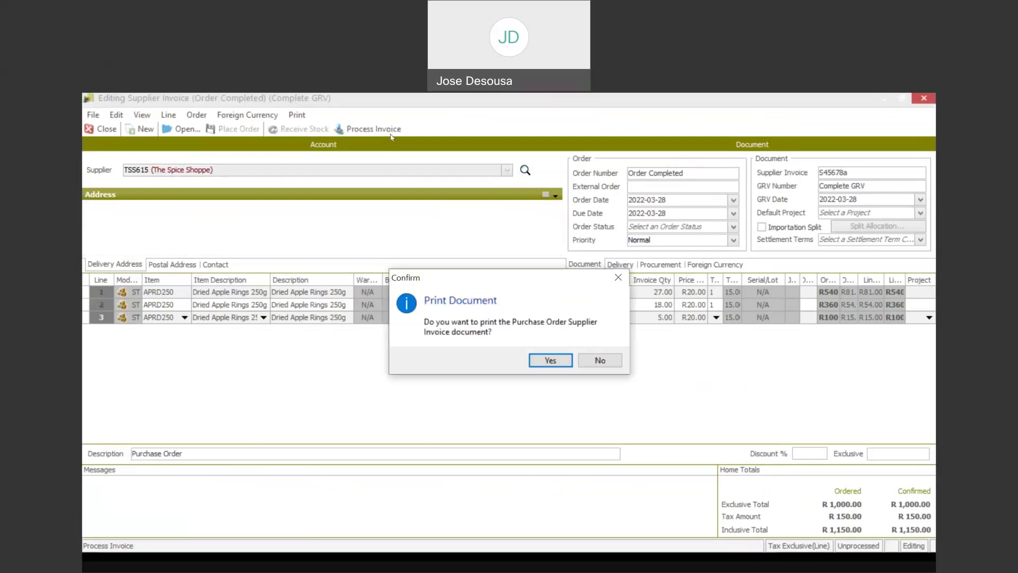
click(552, 360)
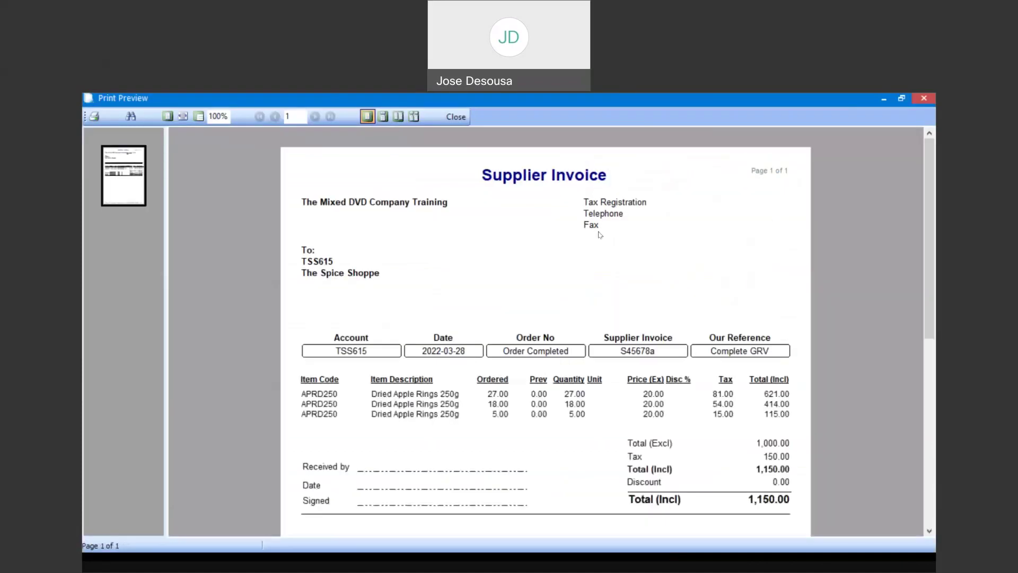
scroll(933, 256, down, 1)
scroll(495, 277, down, 1)
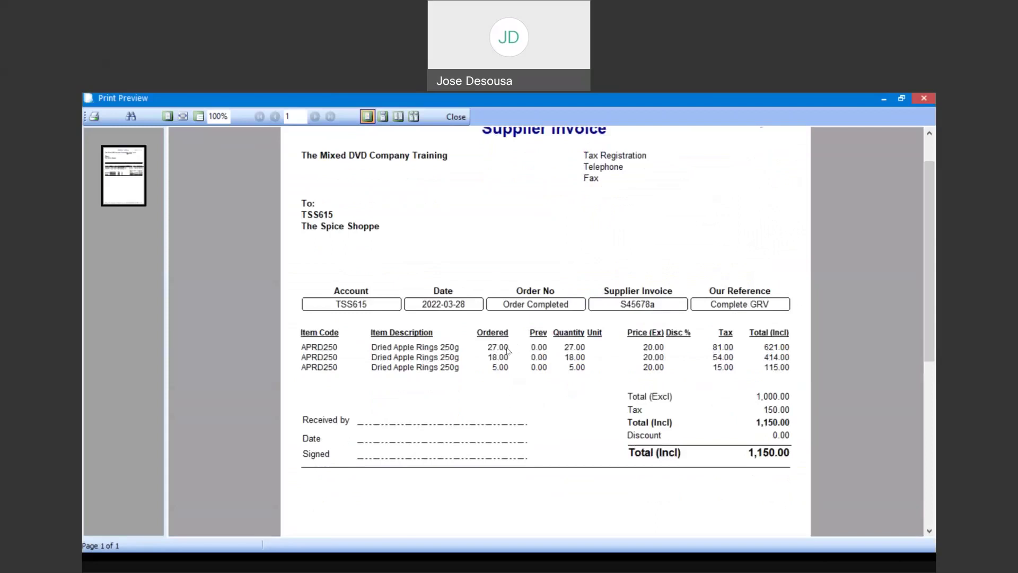
scroll(930, 289, up, 2)
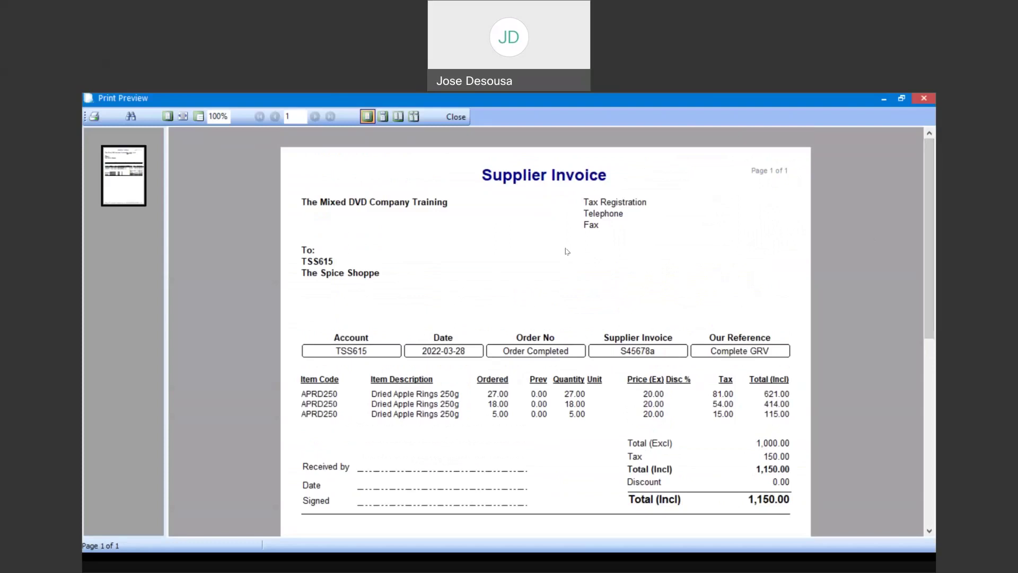
click(457, 118)
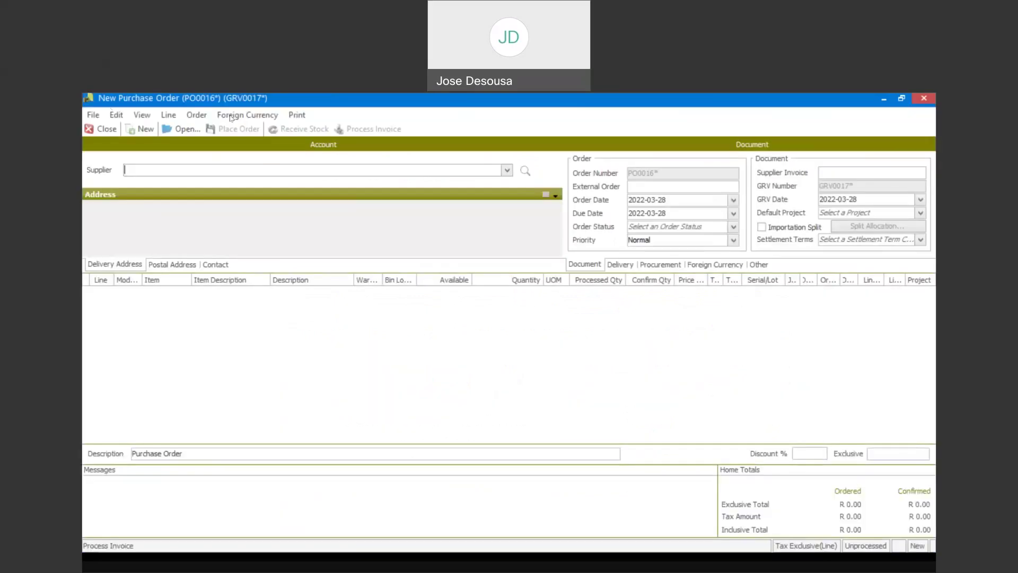
click(105, 129)
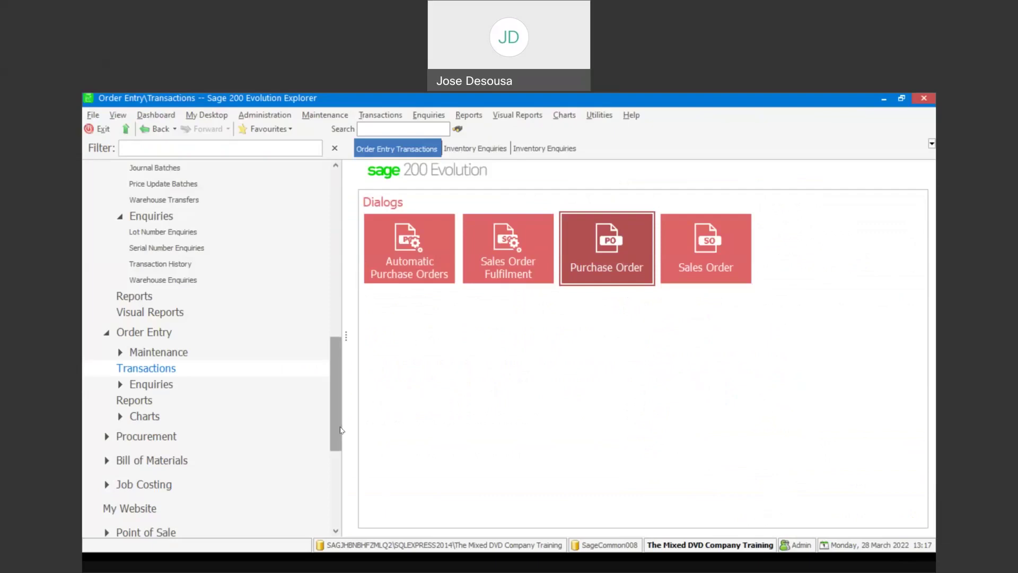
View the supplier enquiry transactions for The Spice Shoppe from the Suppliers list, and close the enquiry.
drag(342, 431, 341, 279)
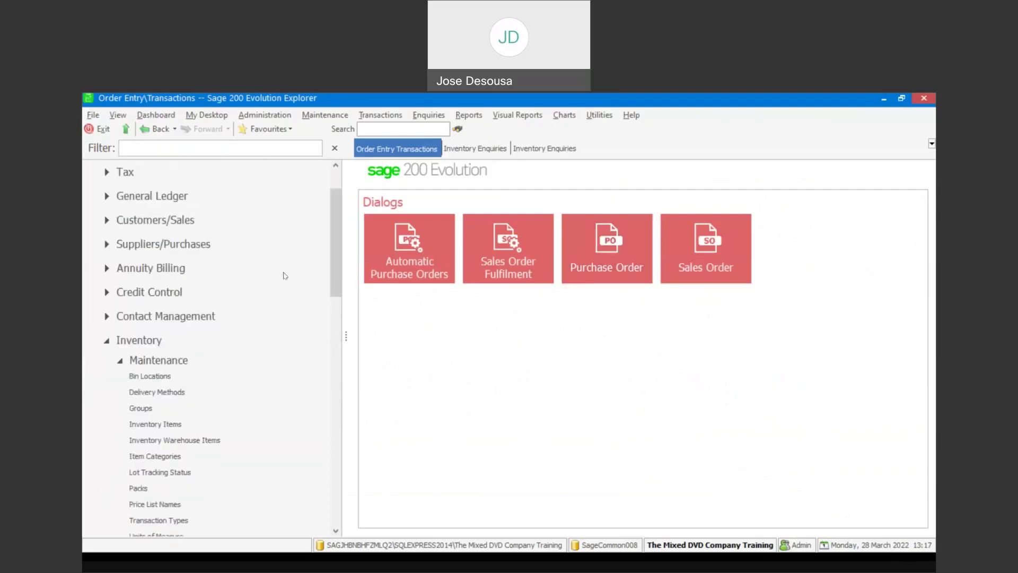
click(240, 251)
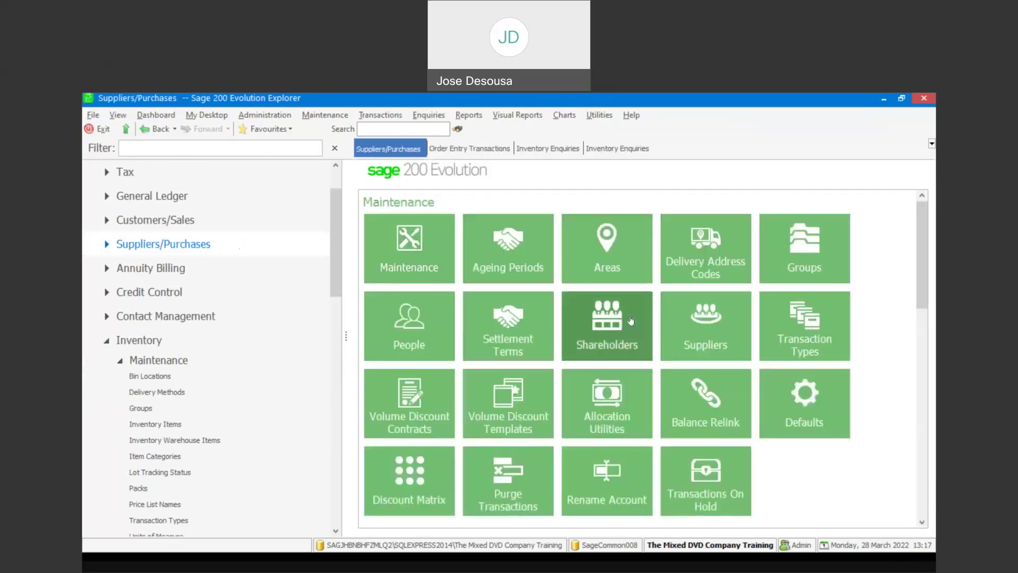
click(693, 323)
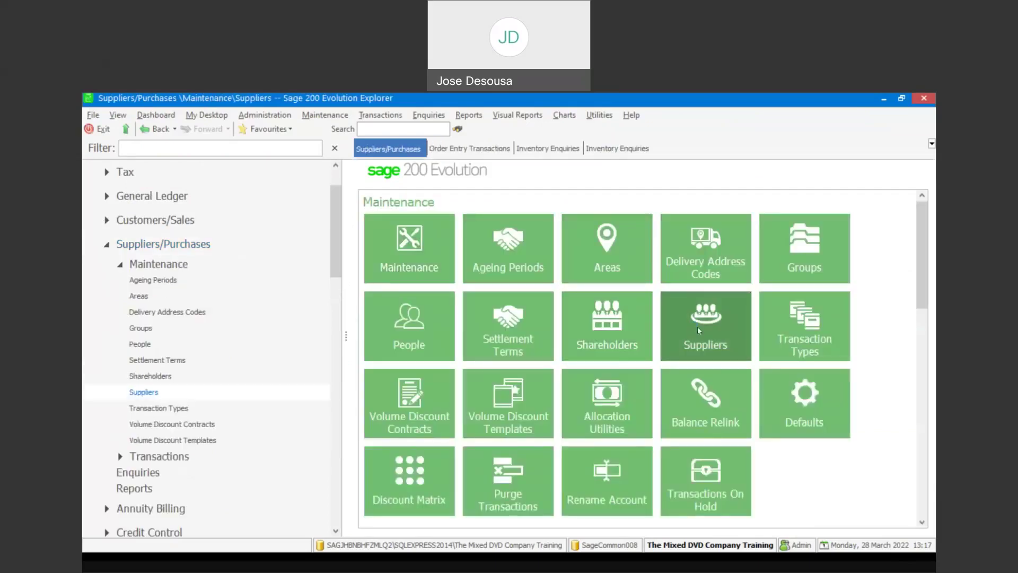
click(468, 325)
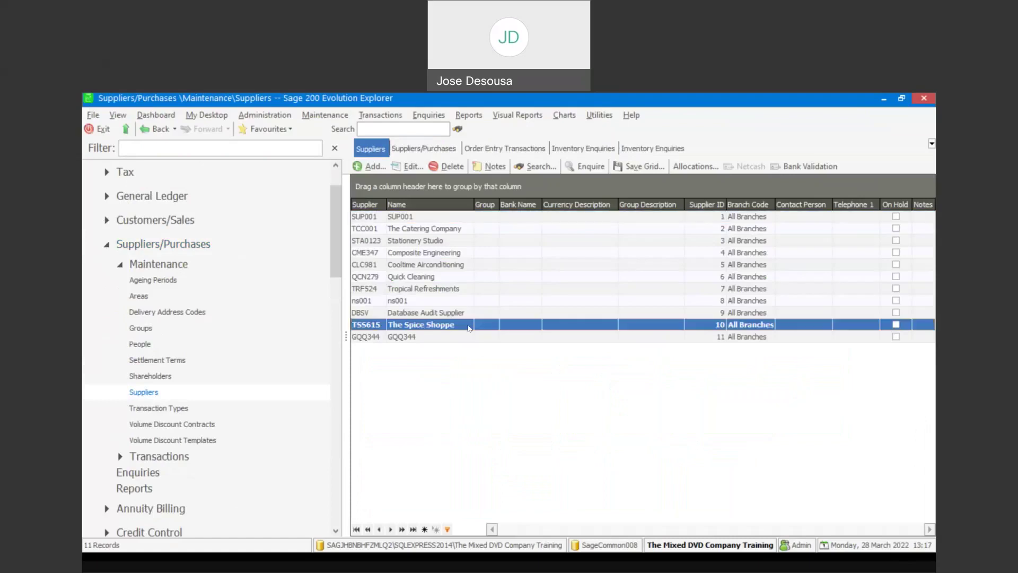
right_click(468, 327)
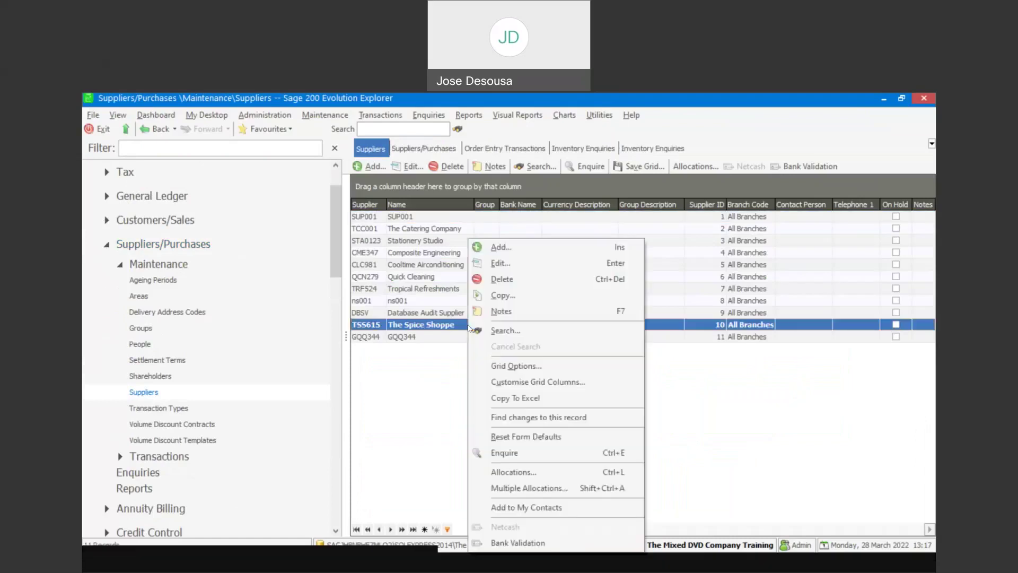
click(493, 451)
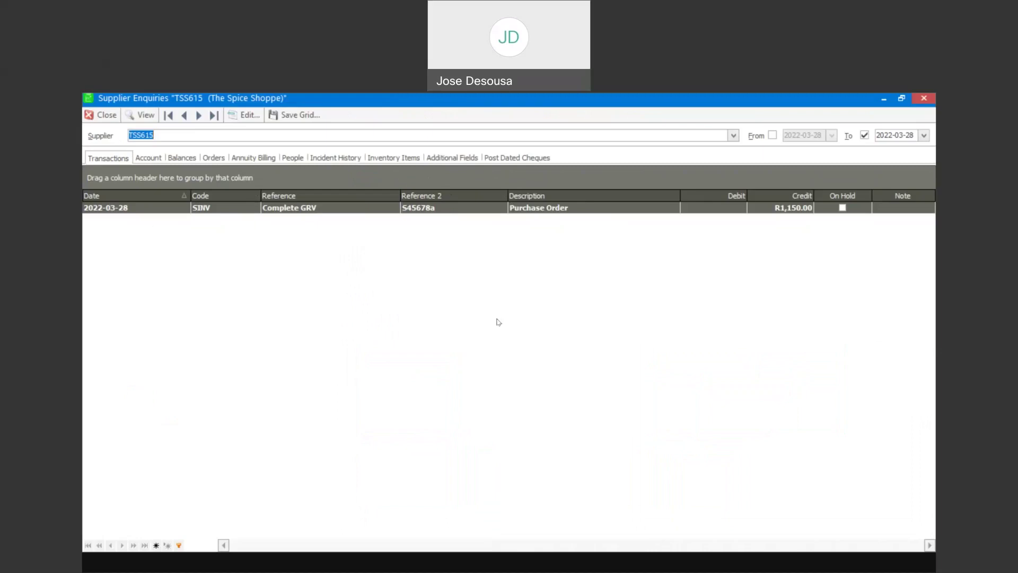
click(100, 118)
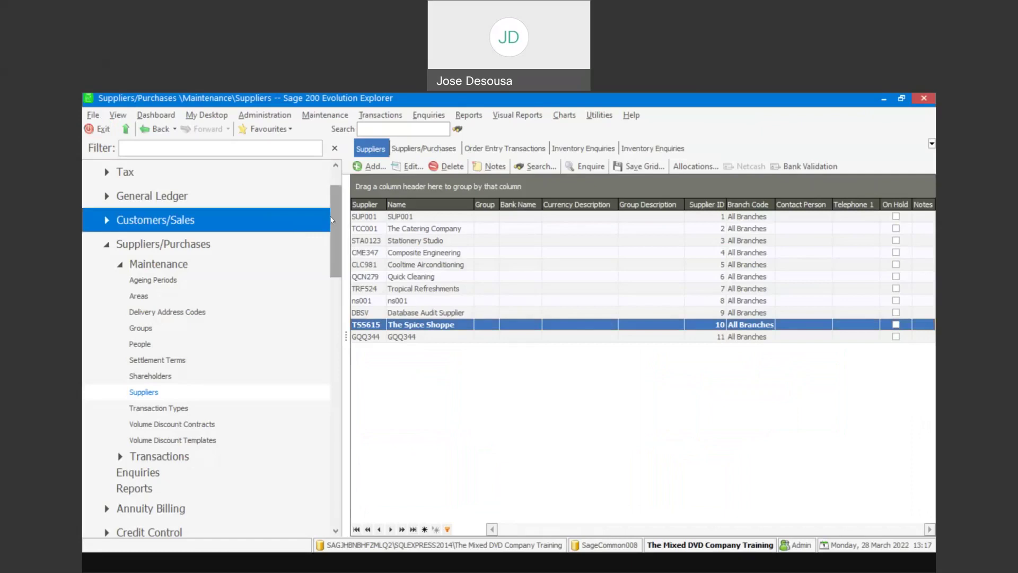
From a new Purchase Order, list supplier purchase order documents of status All in Purchase Order Maintenance, review their states, and close the list.
drag(331, 225, 355, 421)
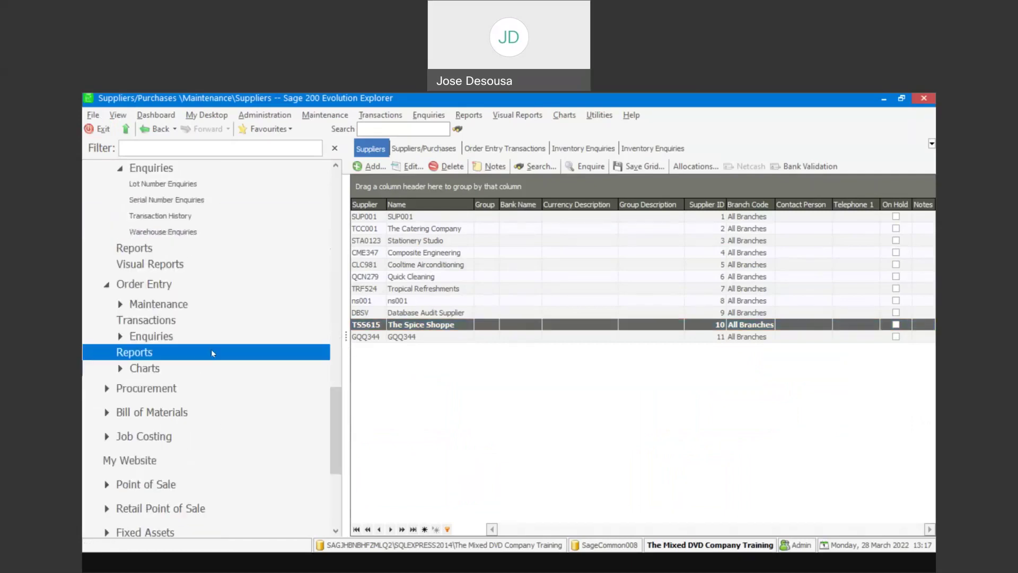
click(217, 321)
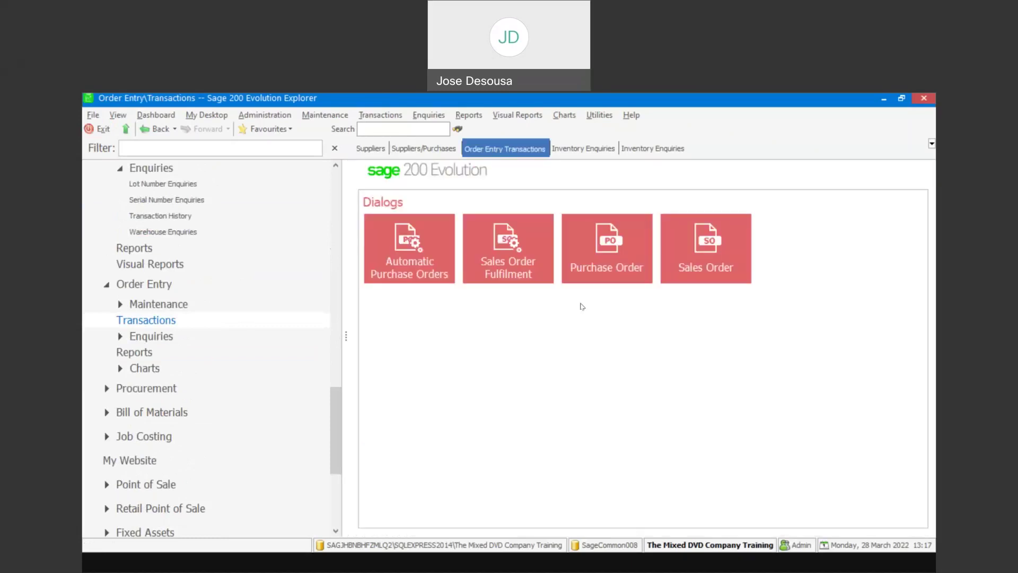
click(599, 261)
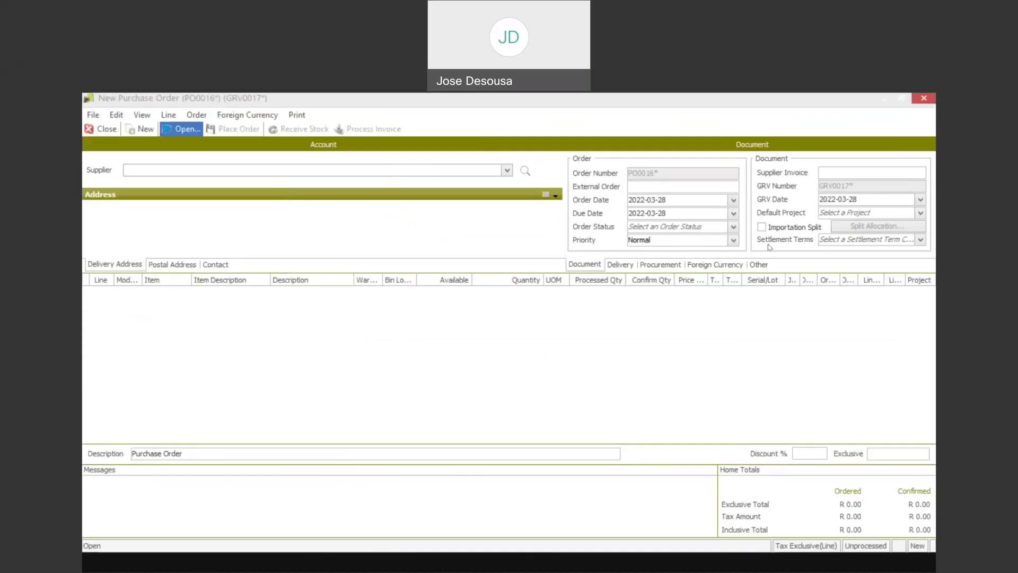
click(877, 194)
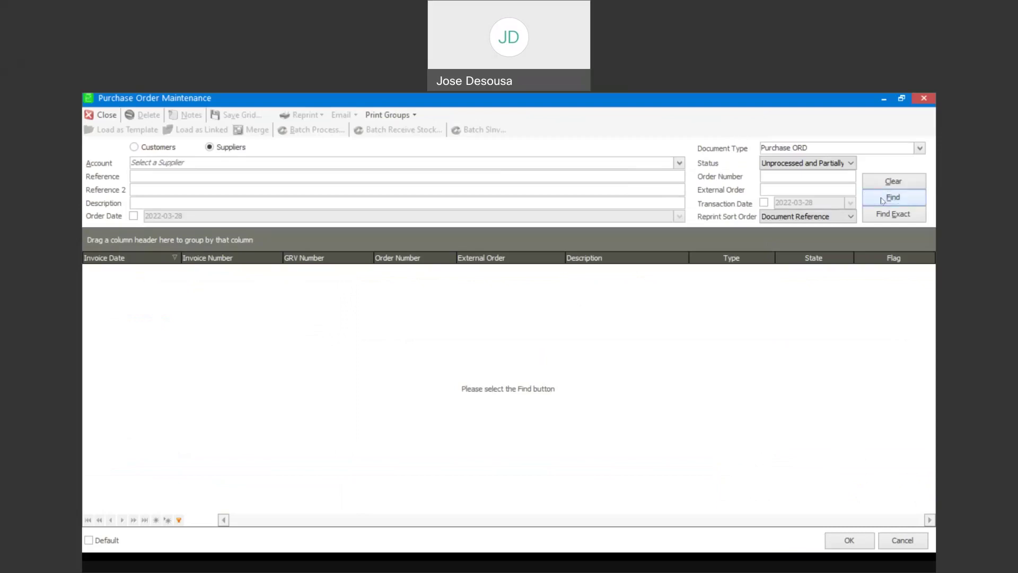
click(853, 163)
click(774, 174)
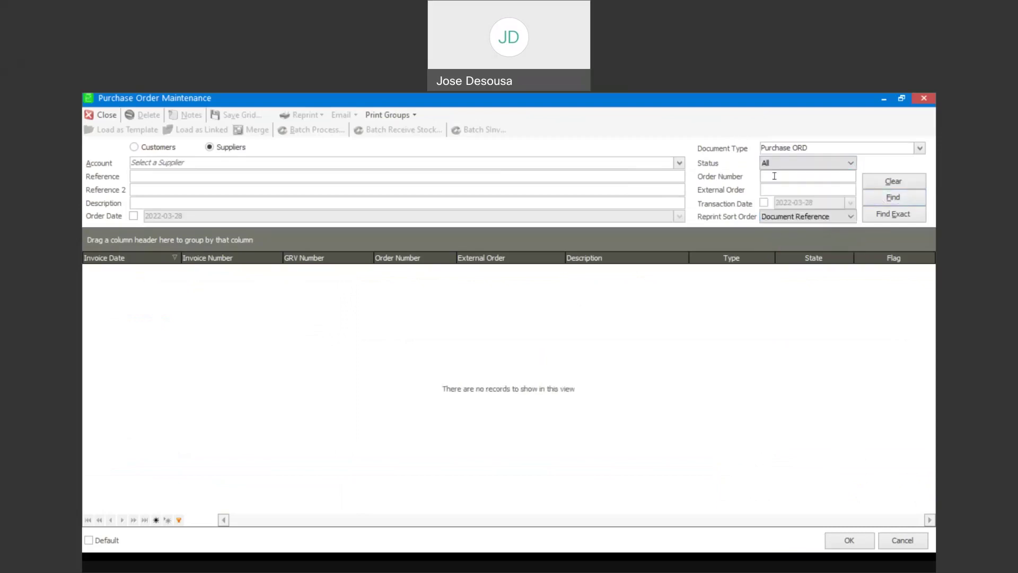
click(875, 203)
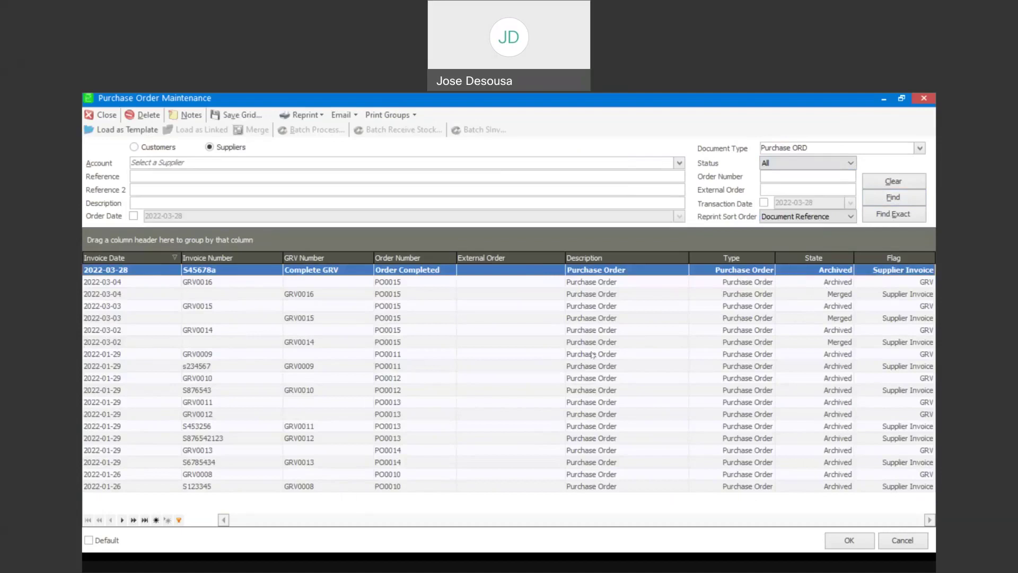
click(108, 116)
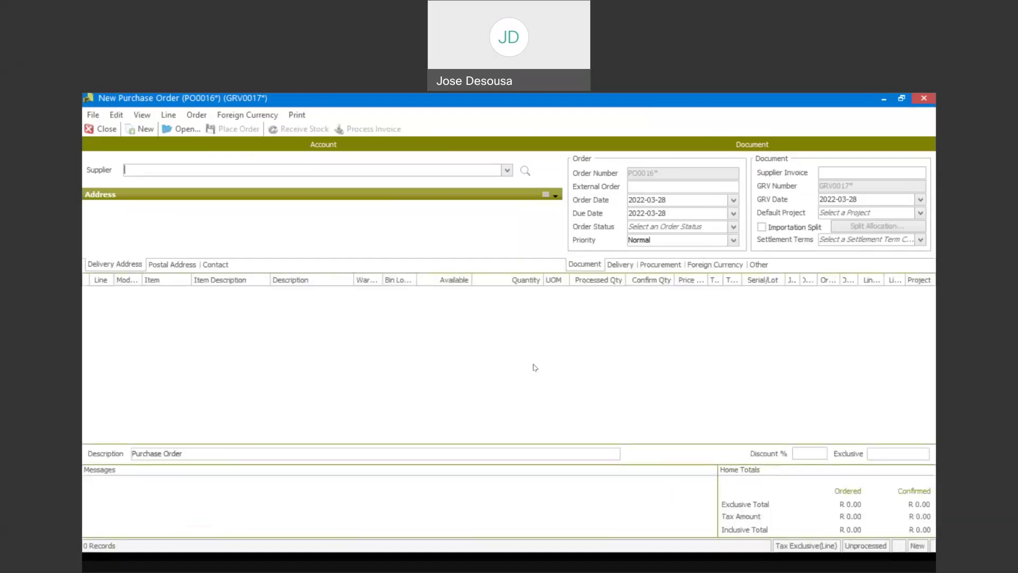